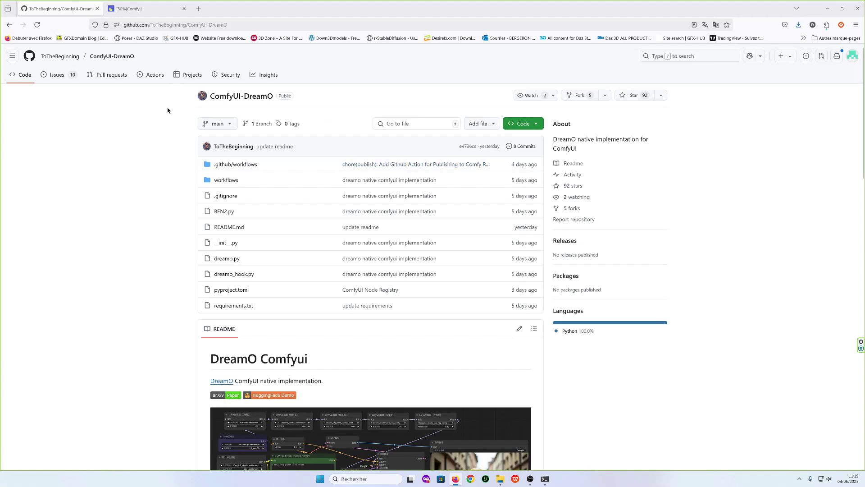
Step: Review the ComfyUI-DreamO repository's file list and its README sections on installation and required models
scroll(106, 194, "down", 5)
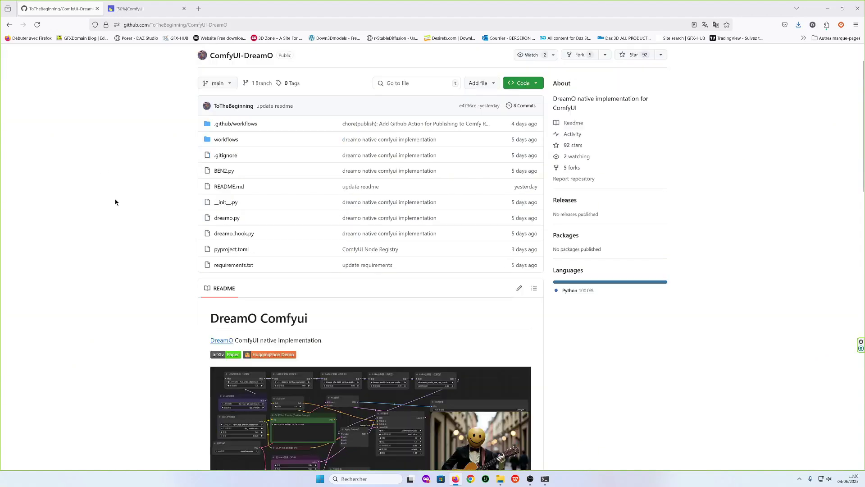
scroll(112, 201, "up", 5)
scroll(120, 160, "down", 10)
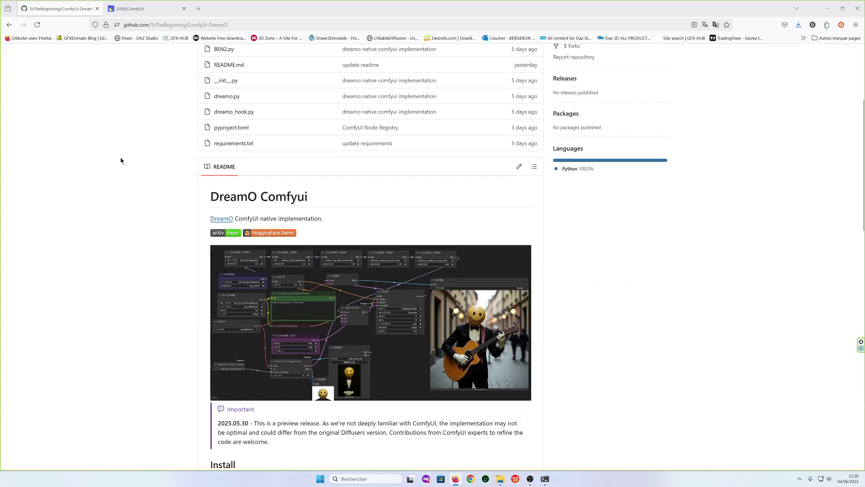
scroll(120, 161, "up", 10)
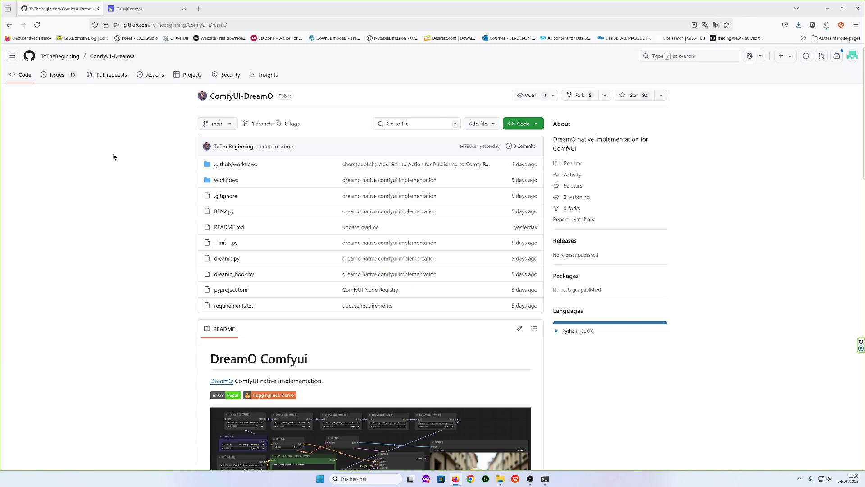
left_click(508, 193)
scroll(118, 218, "down", 7)
scroll(119, 218, "up", 2)
scroll(119, 218, "down", 3)
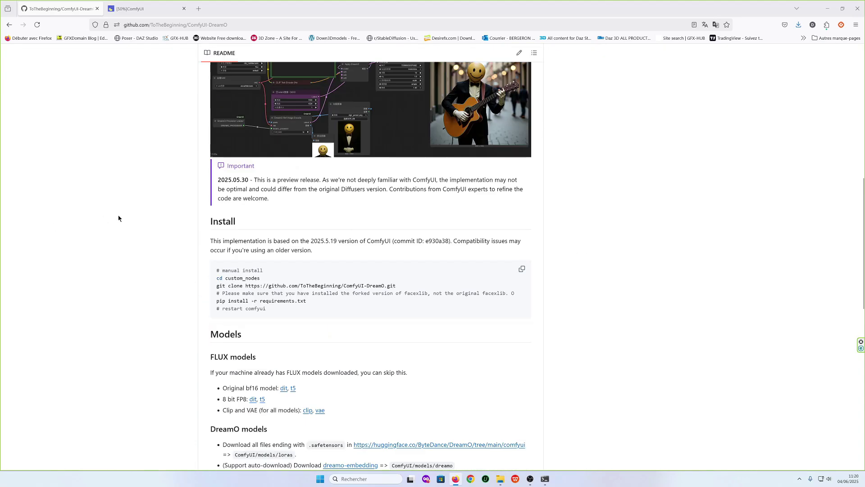
scroll(299, 242, "down", 1)
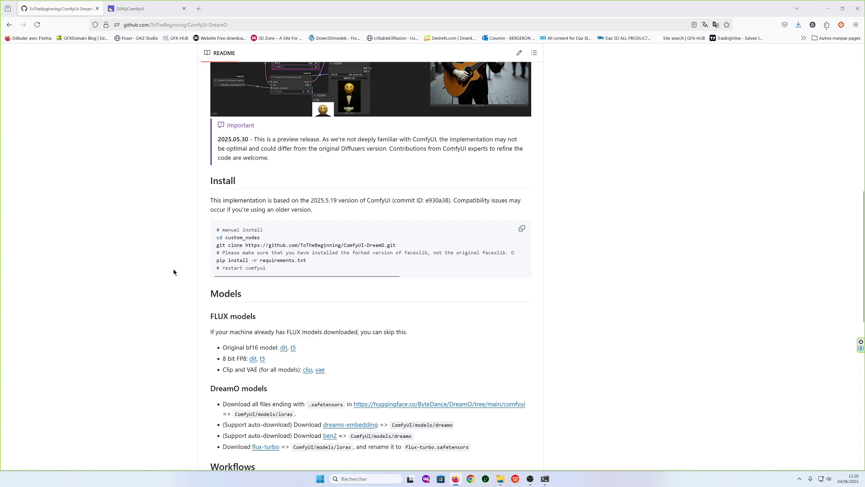
scroll(167, 273, "down", 2)
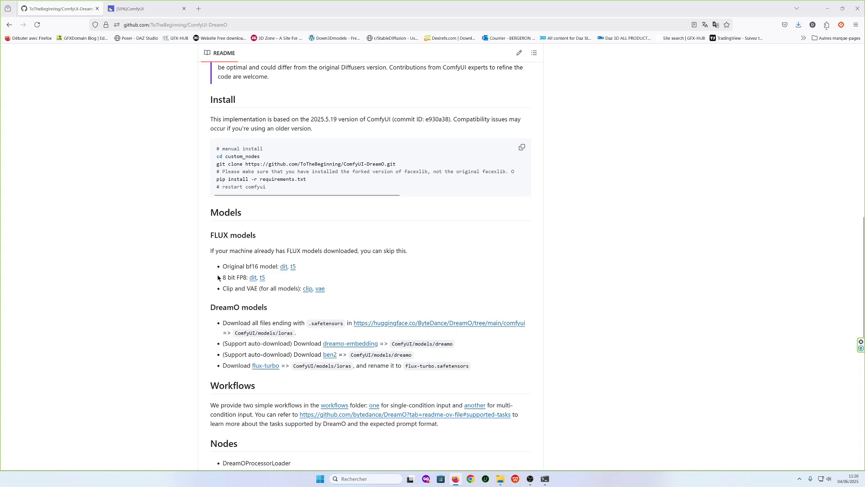
Step: Check the Hugging Face pages of the original bf16 and 8 bit FP8 FLUX dit models linked in the README
left_click(285, 271)
key("alt+Left")
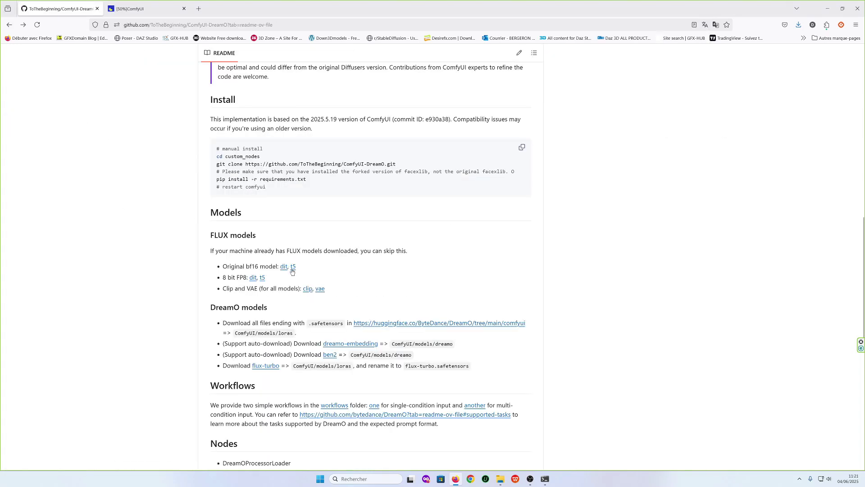
left_click(253, 278)
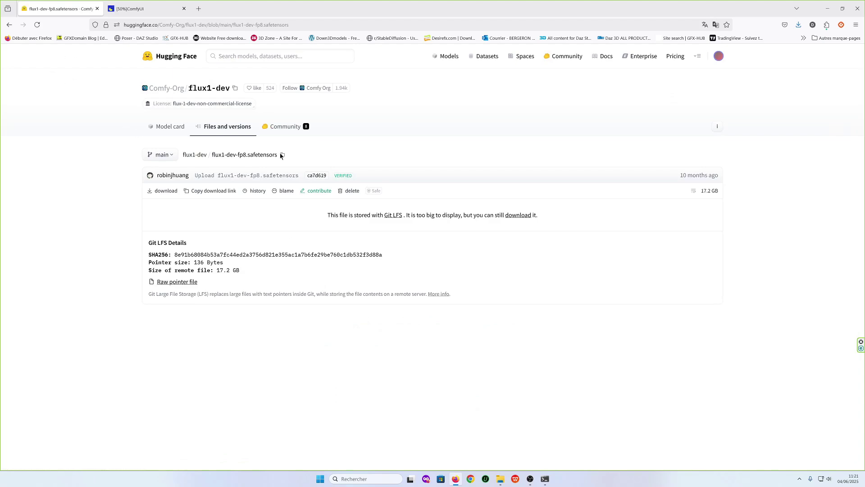
key("alt+Left")
key("alt+Right")
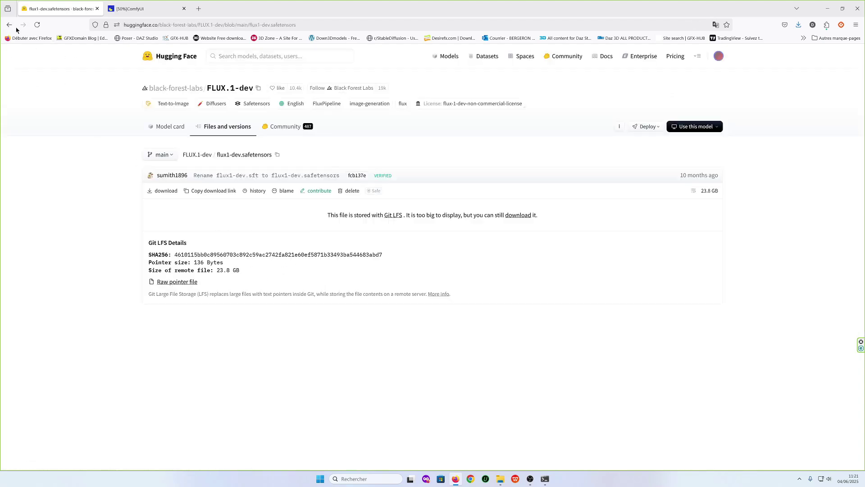
key("alt+Left")
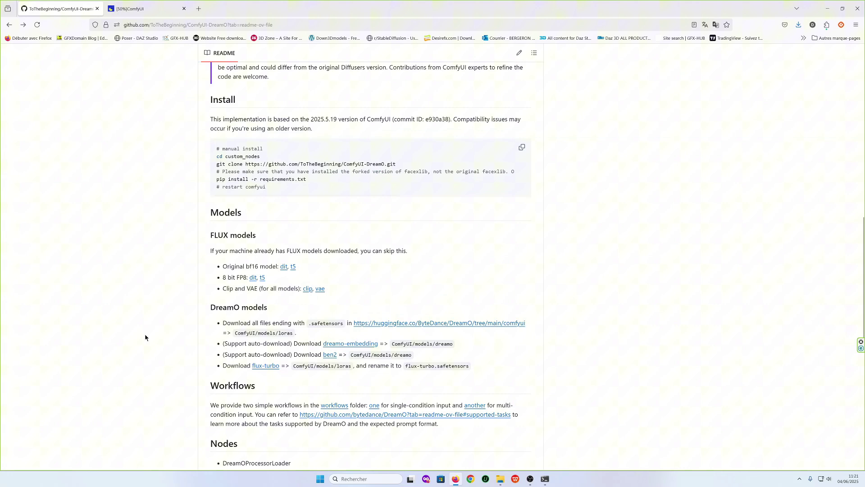
Step: Check the download pages of the DreamO comfyui safetensors, dreamo-embedding, ben2 and flux-turbo, returning to the README after each
left_click(392, 323)
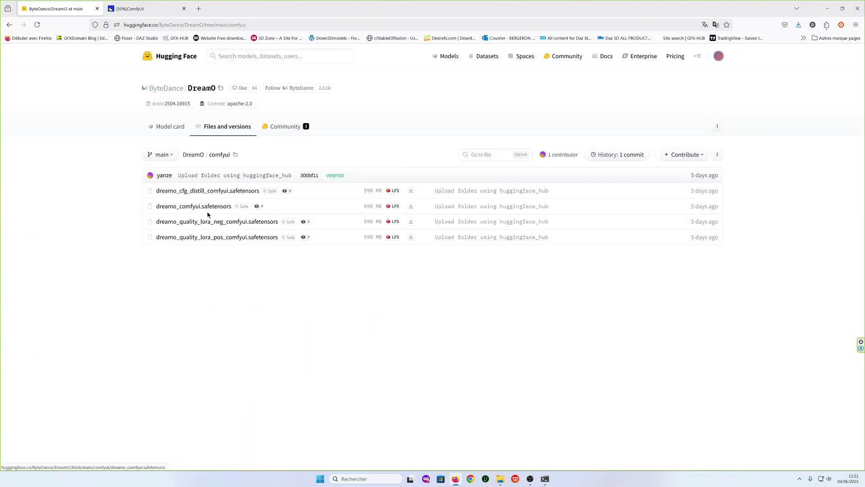
left_click(9, 24)
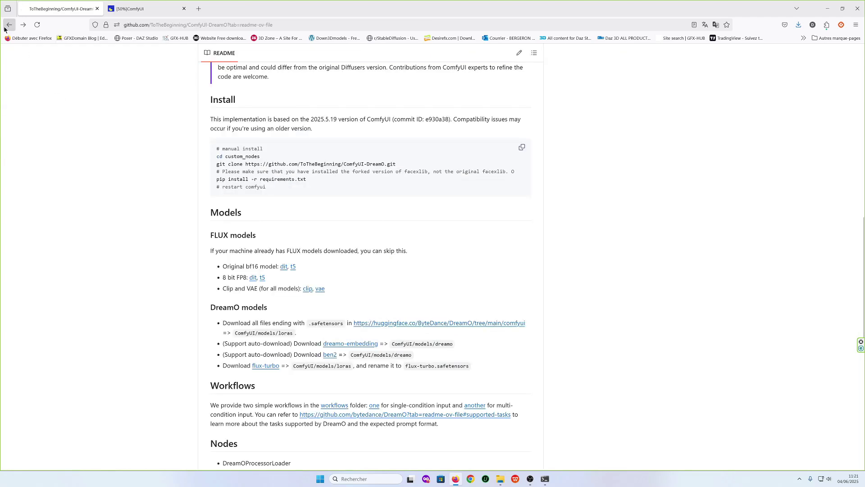
left_click(373, 344)
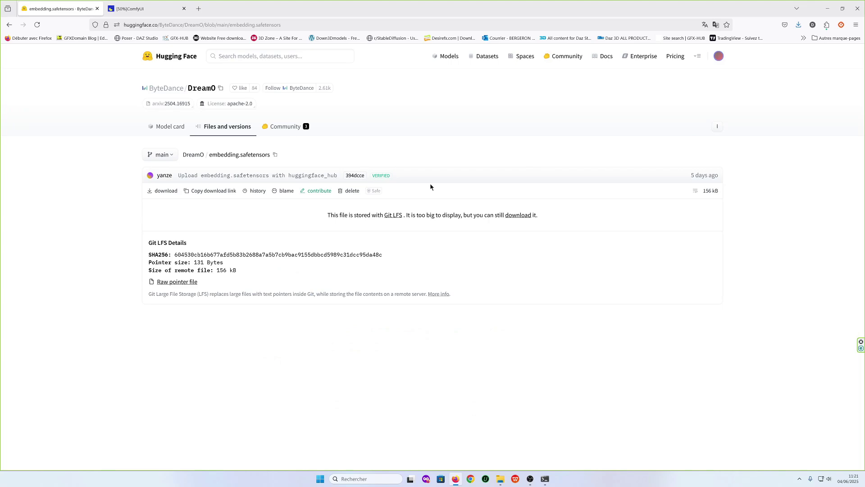
left_click(9, 24)
left_click(330, 355)
key("alt+Left")
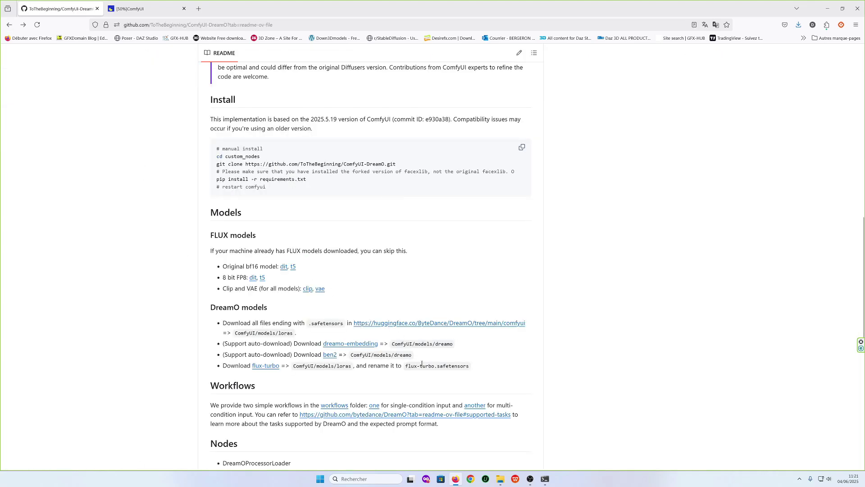
left_click(262, 367)
key("alt+Left")
Step: View the single-condition workflow file dreamo_comfyui.json from the Workflows section, and return to the README's Install and Models sections
scroll(344, 236, "down", 5)
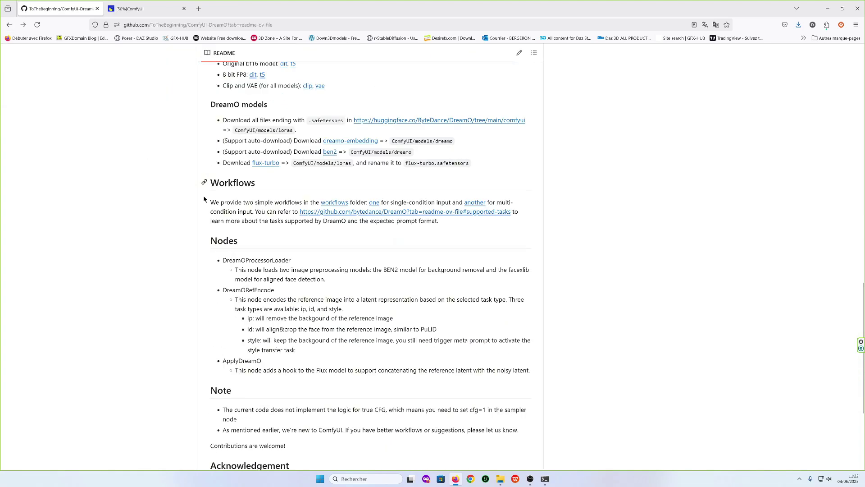
left_click(374, 203)
scroll(342, 271, "down", 10)
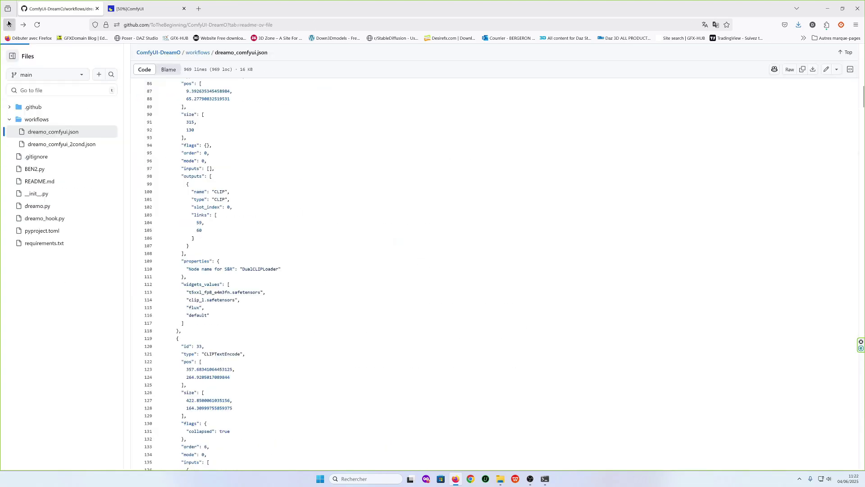
key("alt+Left")
scroll(341, 326, "down", 4)
scroll(341, 326, "up", 15)
scroll(409, 299, "down", 6)
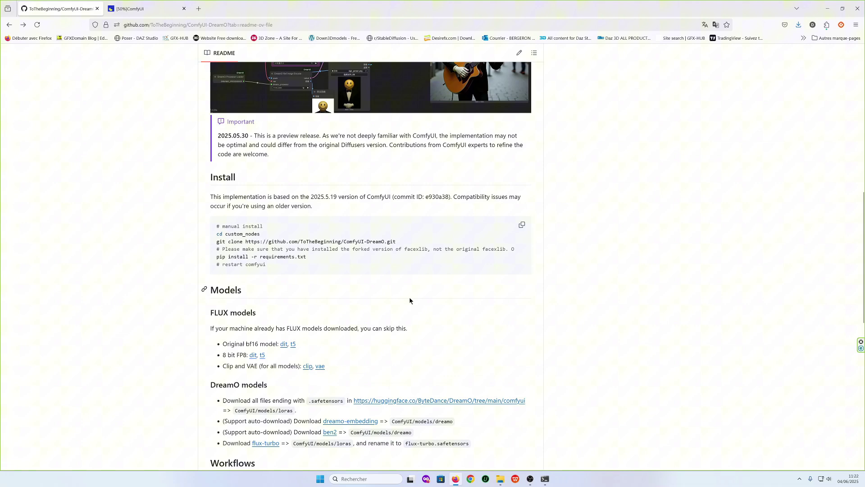
Step: Switch to the ComfyUI workflow and spread out the Charger VAE, DreamO Processor Loader, DreamO Ref Image Encode and Apply DreamO nodes
key("ctrl+Tab")
left_click_drag(461, 316, 462, 341)
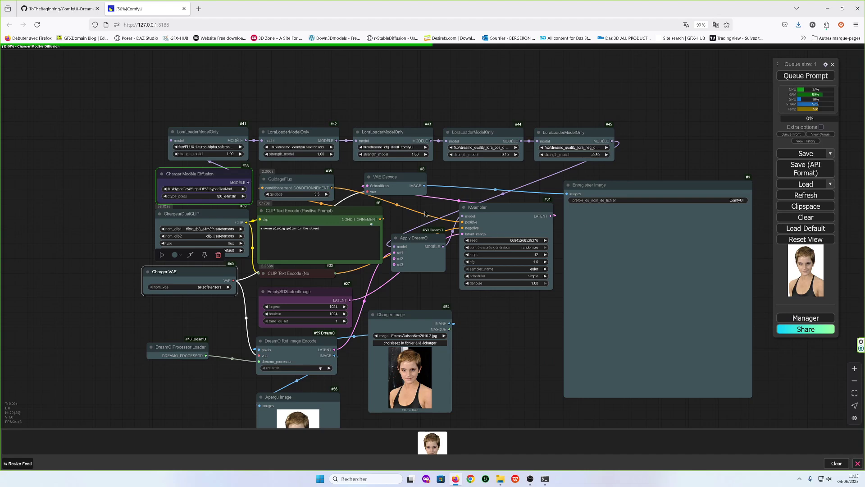
scroll(407, 222, "down", 2)
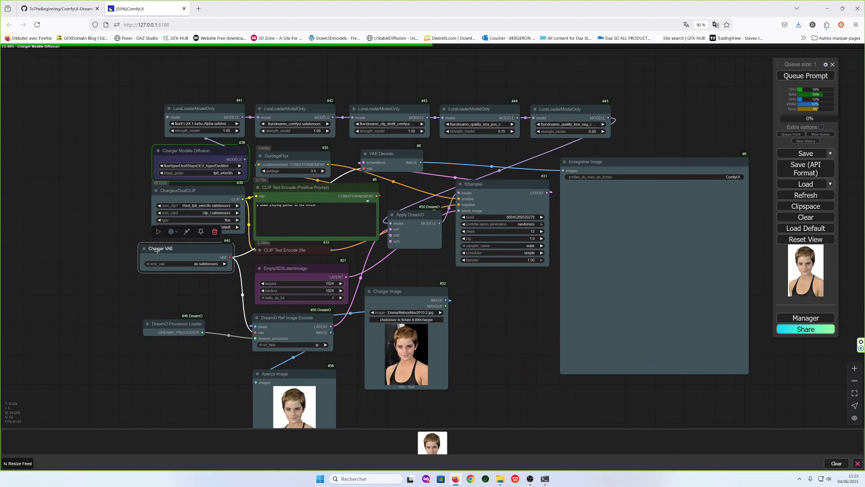
left_click_drag(157, 250, 149, 266)
left_click_drag(171, 324, 156, 317)
left_click_drag(261, 318, 259, 317)
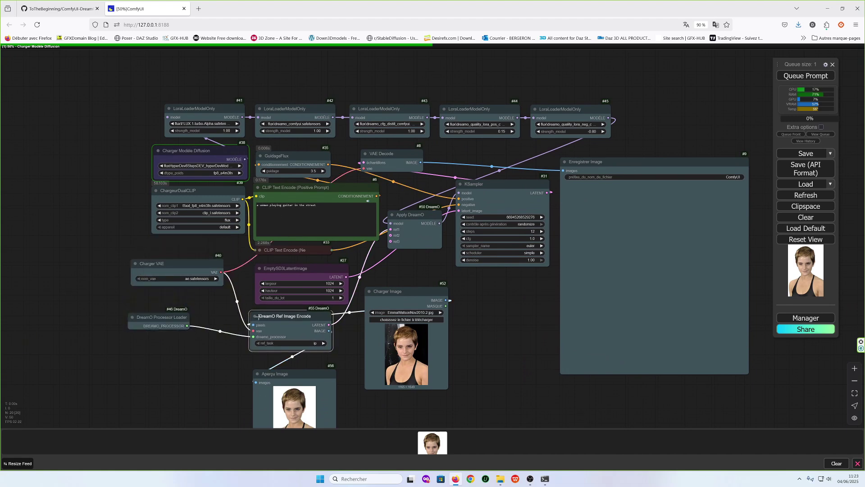
left_click_drag(179, 318, 188, 318)
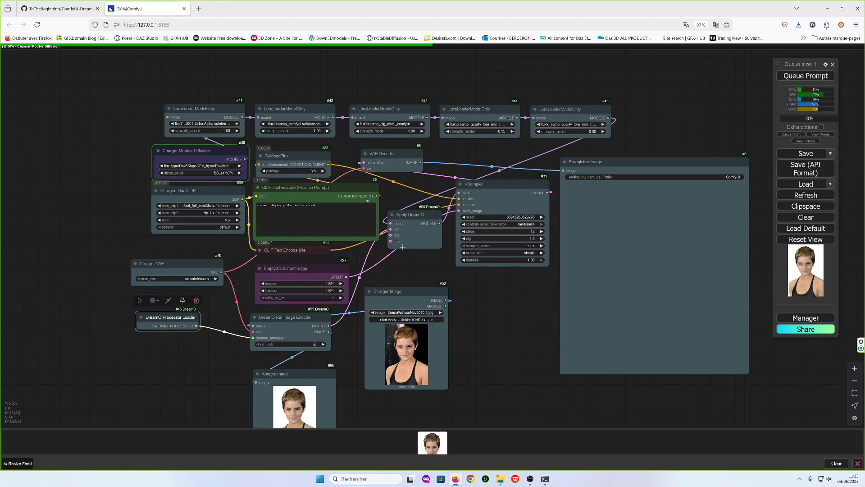
left_click_drag(398, 221, 401, 213)
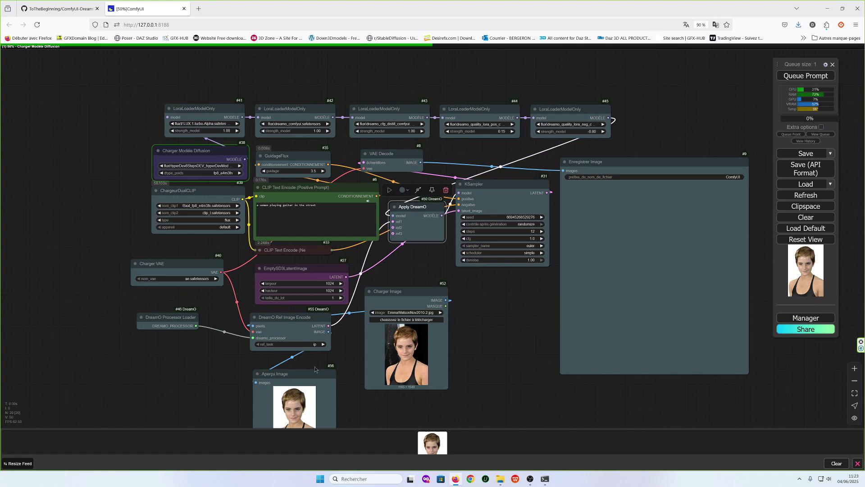
Step: Examine the list of available diffusion models and the workflow's reference image, latent size, positive prompt and KSampler nodes
left_click(213, 166)
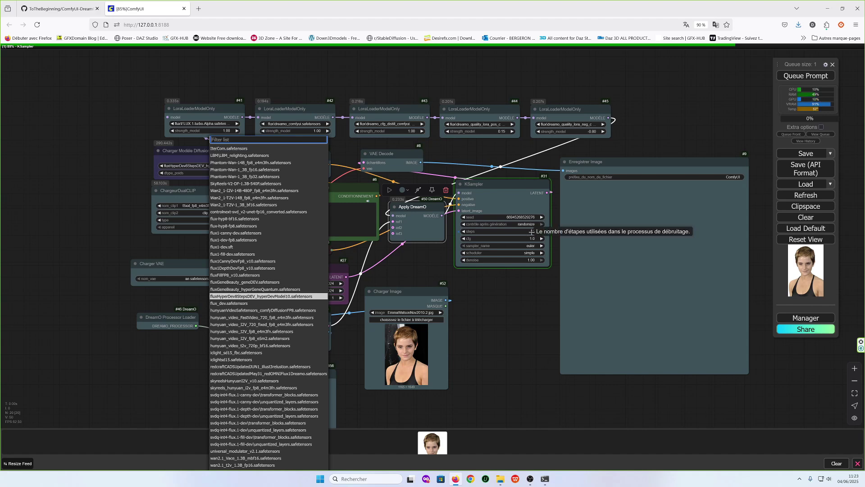
left_click(513, 301)
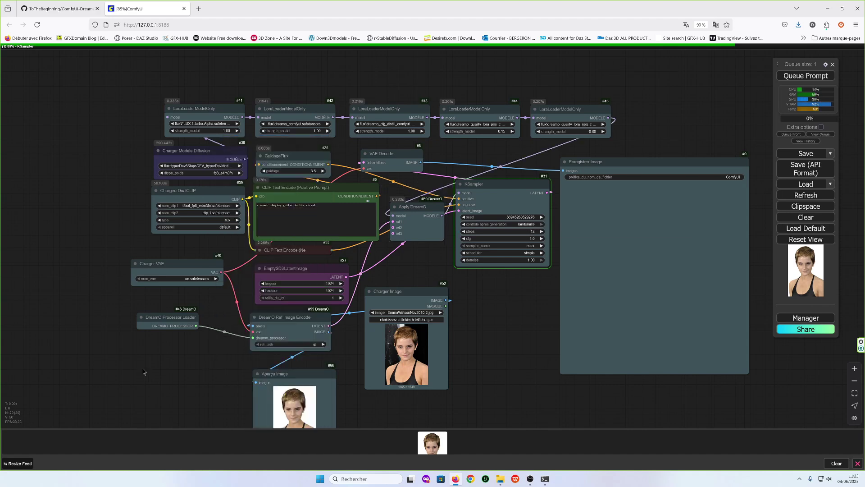
left_click_drag(144, 372, 93, 287)
left_click_drag(451, 253, 467, 262)
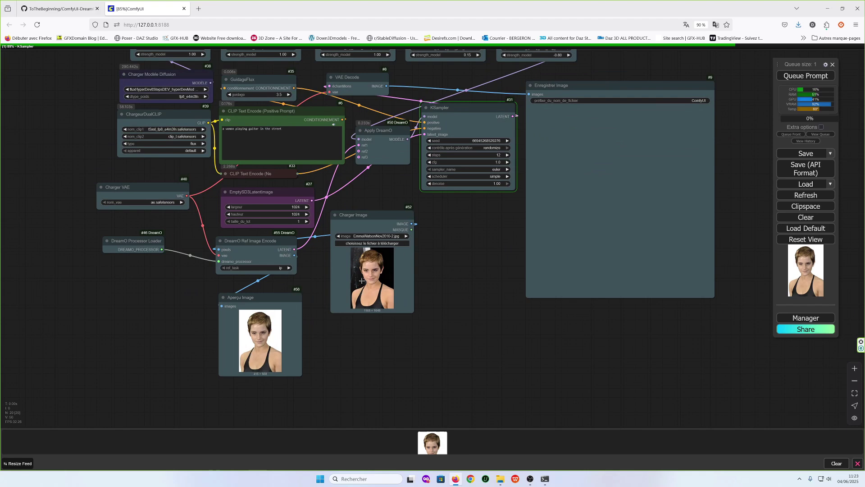
scroll(343, 280, "up", 3)
scroll(292, 273, "up", 3)
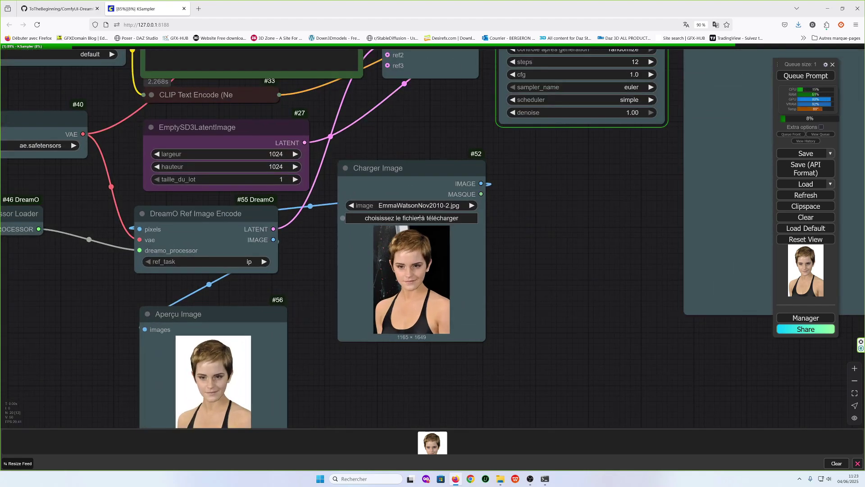
left_click_drag(604, 228, 602, 328)
left_click_drag(415, 238, 423, 324)
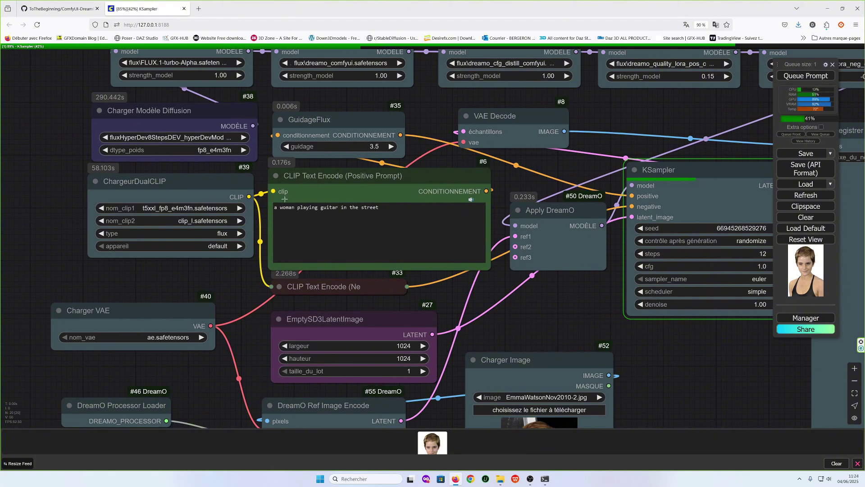
scroll(62, 247, "down", 3)
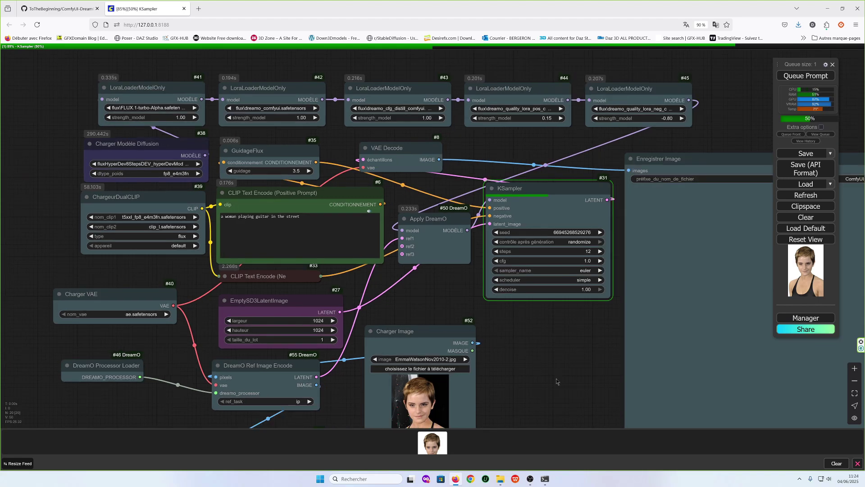
scroll(556, 381, "down", 2)
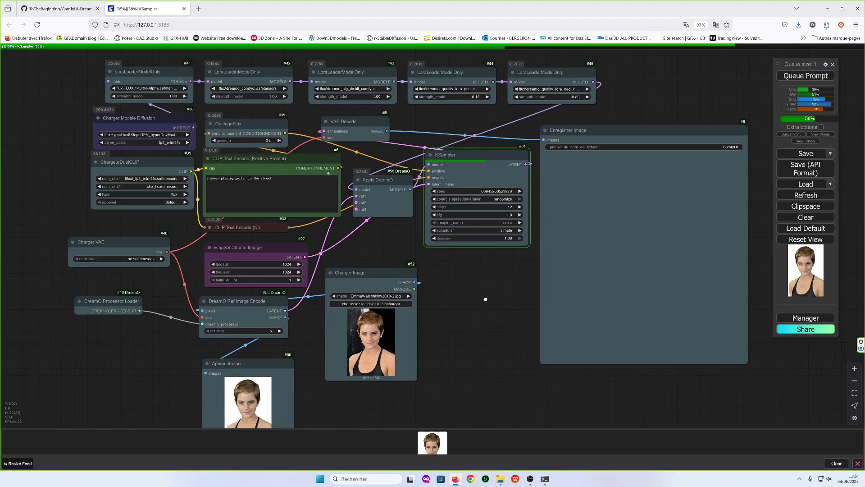
left_click_drag(485, 299, 490, 311)
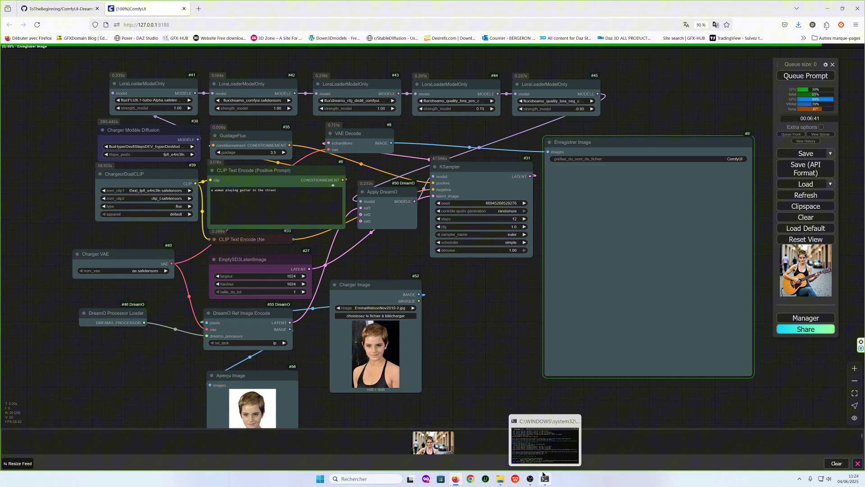
Step: Change the positive prompt to "a woman wearing a bag red", queue the generation and bring the output image into view
left_click_drag(517, 311, 500, 290)
left_click_drag(286, 176, 348, 181)
type("wearing a bag red")
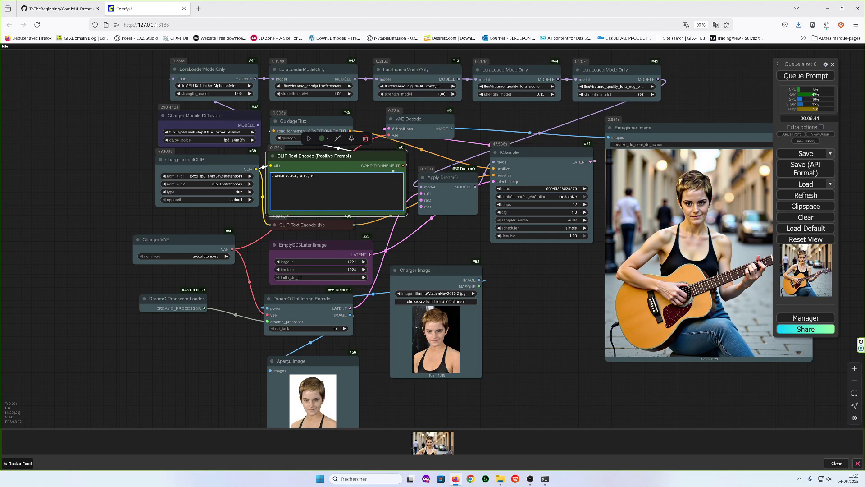
left_click(805, 76)
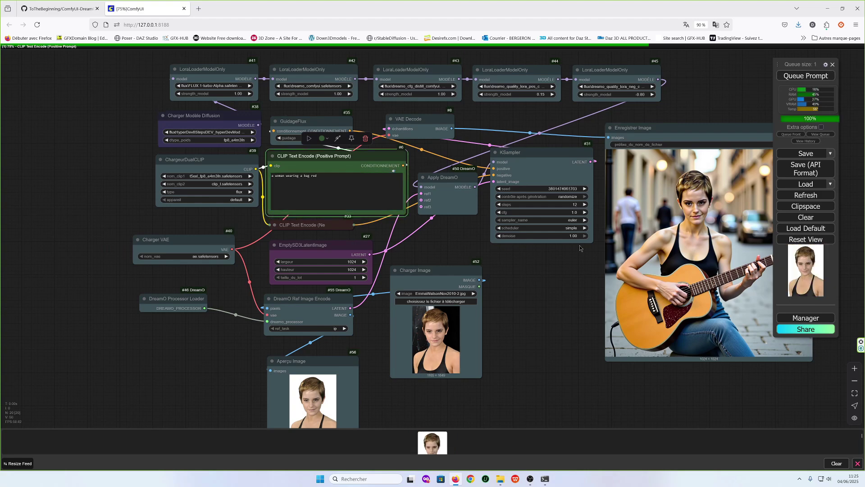
left_click_drag(564, 311, 573, 256)
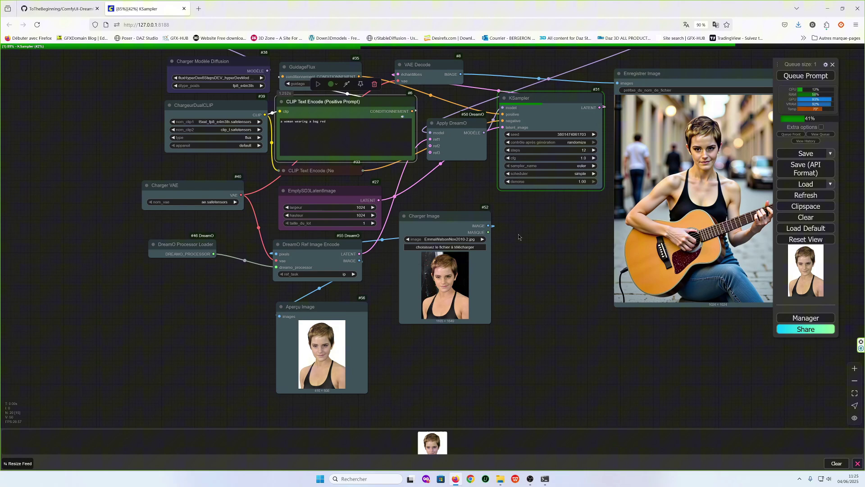
left_click_drag(495, 276, 446, 268)
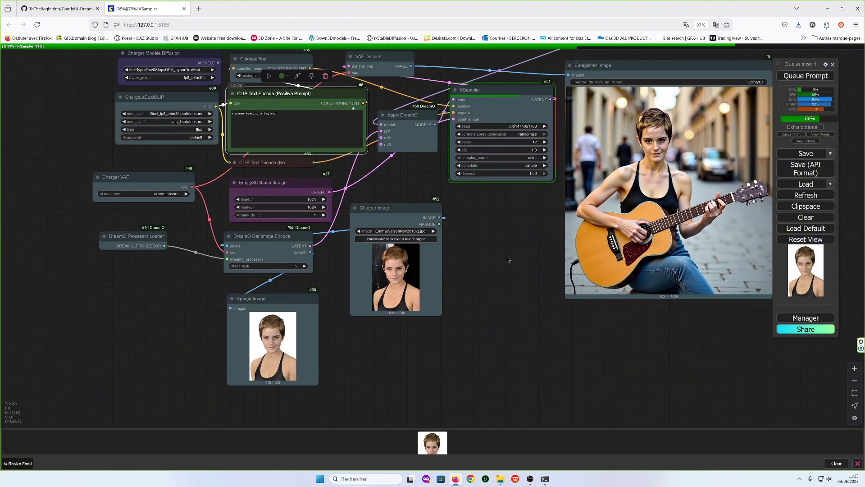
scroll(515, 247, "right", 2)
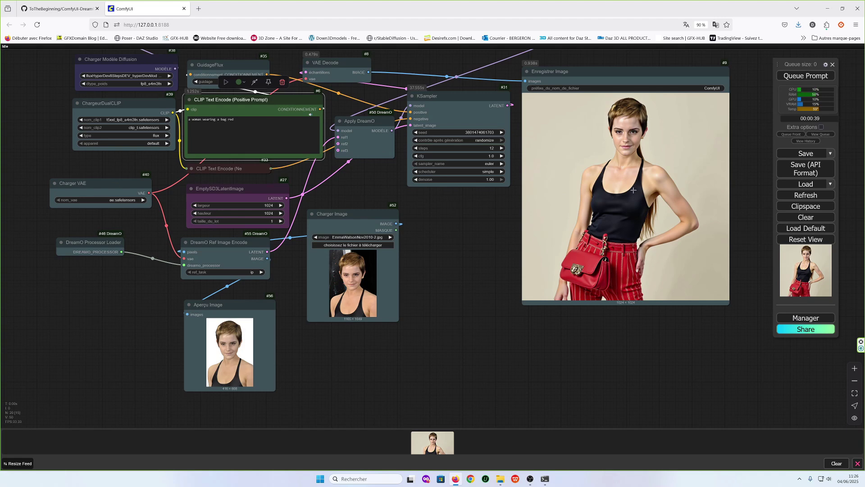
Step: Set the DreamO reference task to id and queue a generation with the positive prompt "a woman wearing a denim jacket in the street"
left_click_drag(452, 262, 477, 262)
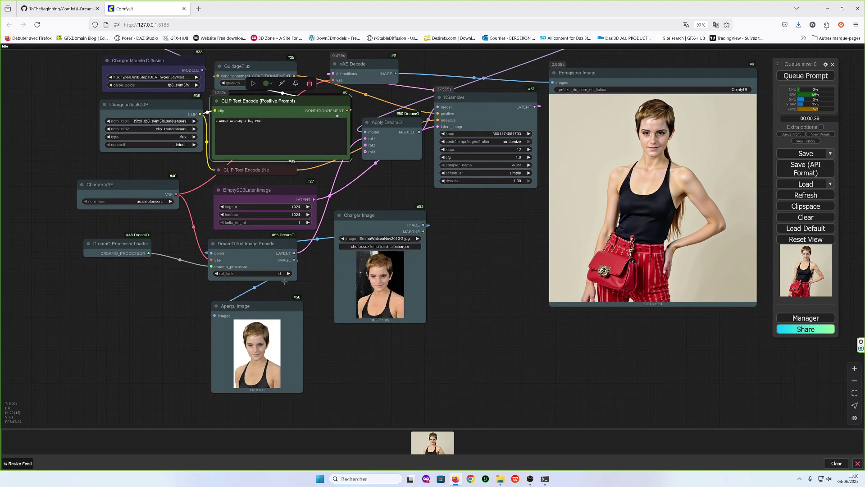
left_click_drag(444, 244, 467, 266)
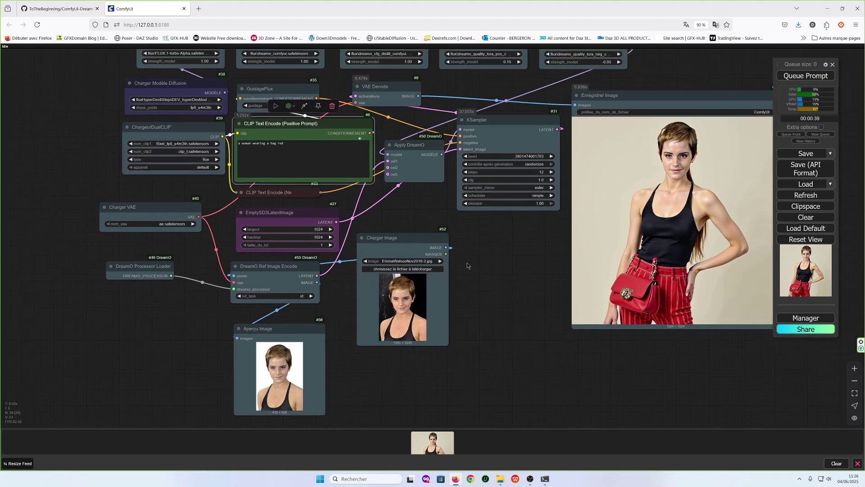
left_click(267, 144)
key("Delete")
key("Delete")
key("Delete")
key("Delete")
key("Delete")
key("Delete")
key("Delete")
key("Delete")
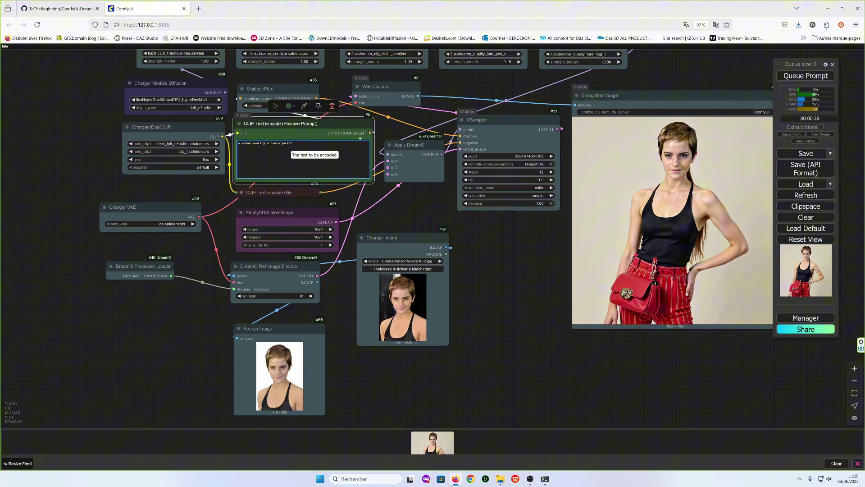
key("ctrl+Return")
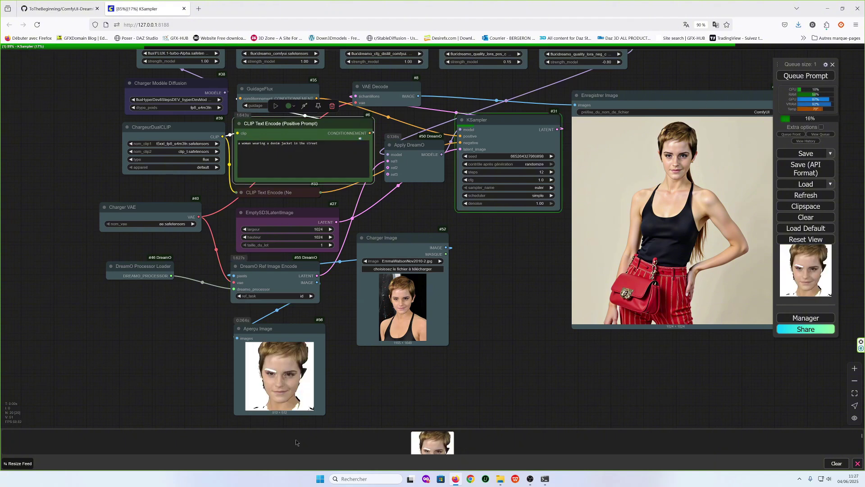
Step: Shift the DreamO Ref Image Encode node slightly away from the image loader and inspect the generated denim jacket picture
left_click_drag(275, 267, 259, 266)
left_click_drag(503, 257, 477, 295)
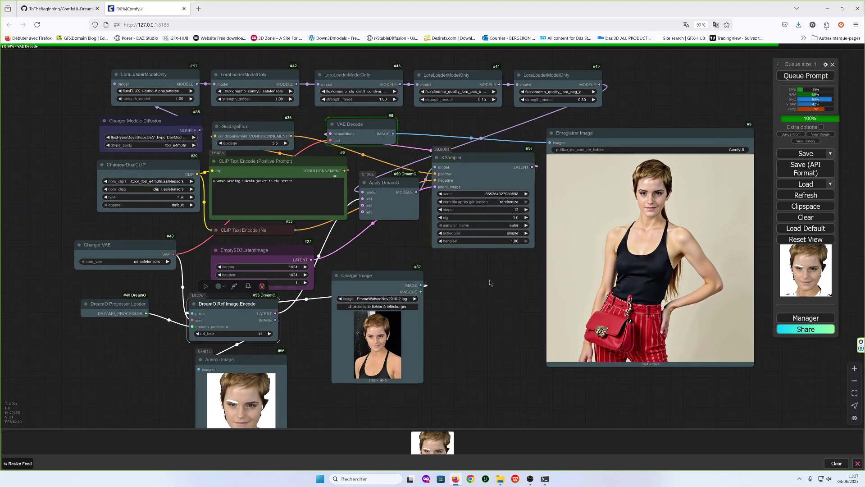
left_click_drag(468, 310, 478, 263)
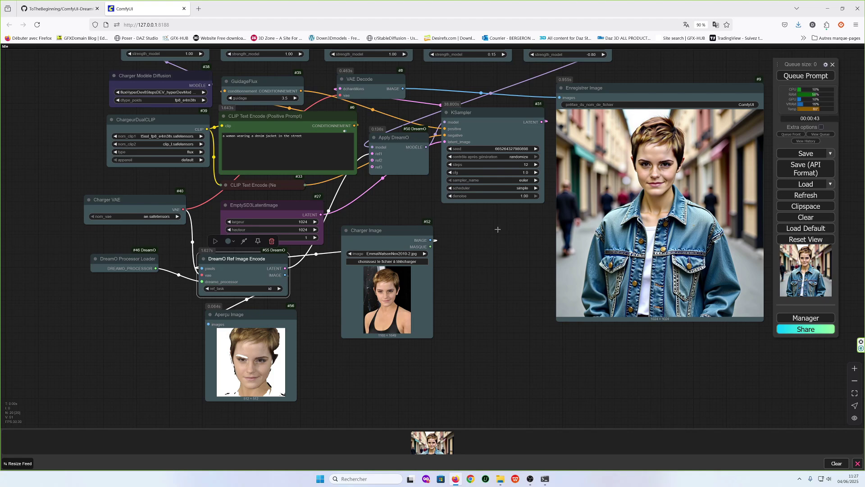
left_click_drag(475, 266, 497, 270)
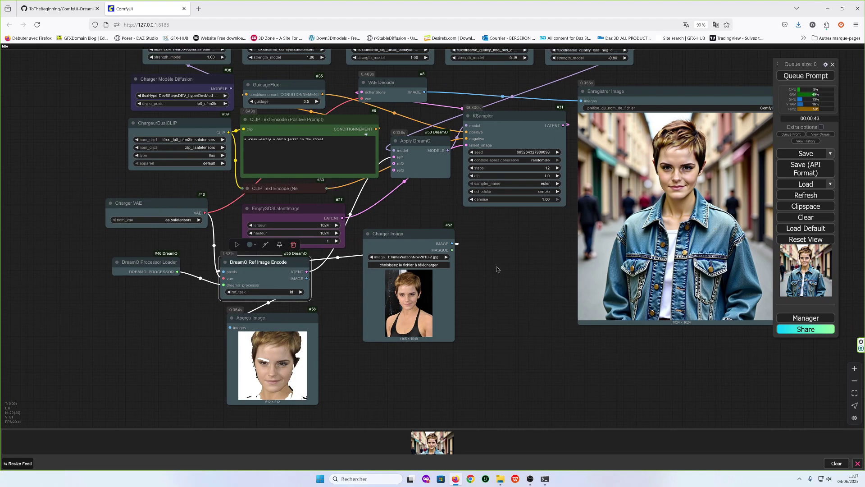
Step: Set the DreamO reference task to style and load the kitten picture 2025-06-01_18-44-36_1103.png as the reference image
left_click(291, 292)
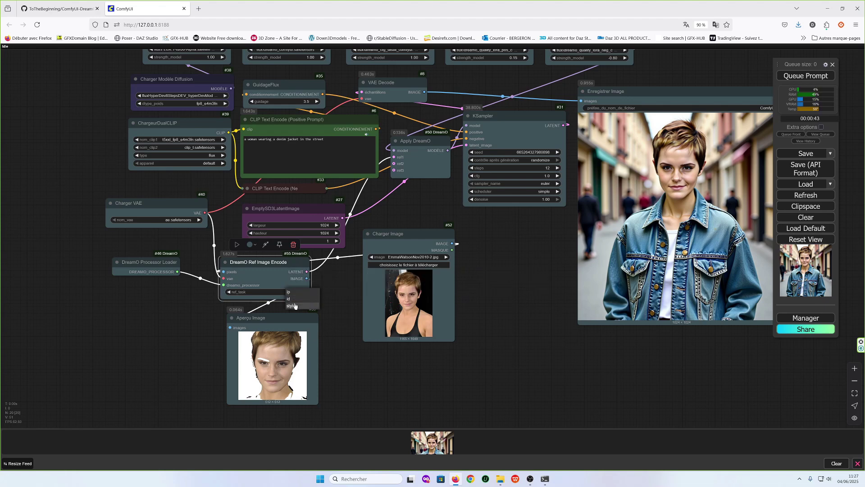
left_click(294, 302)
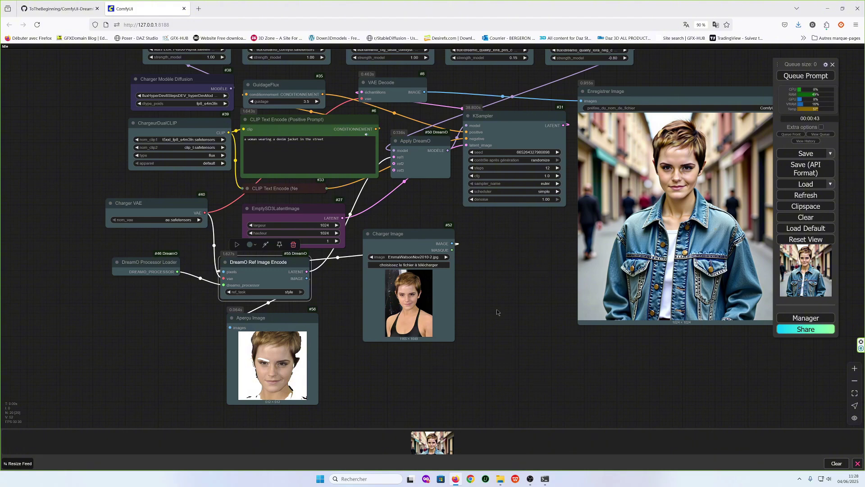
left_click(414, 265)
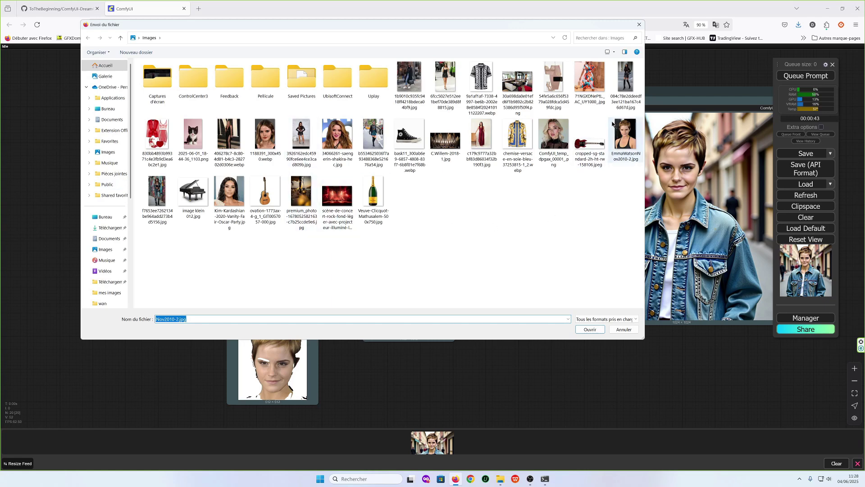
double_click(195, 137)
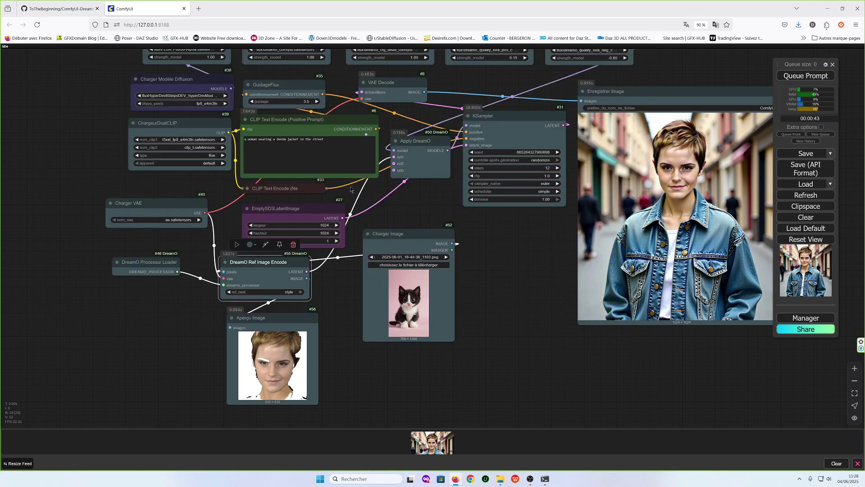
Step: Queue the generation with the style reference and compare the output image with the kitten reference and its preview
left_click_drag(351, 189, 359, 209)
key("ctrl+Return")
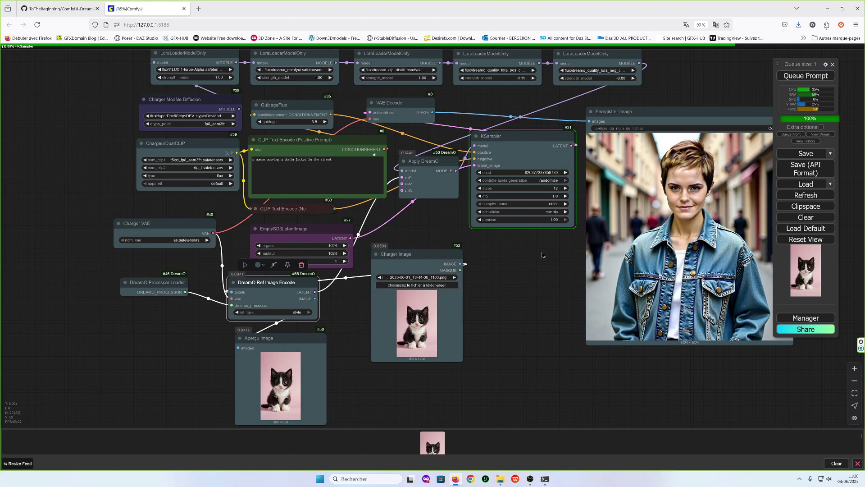
left_click_drag(513, 269, 492, 304)
left_click_drag(170, 151, 215, 168)
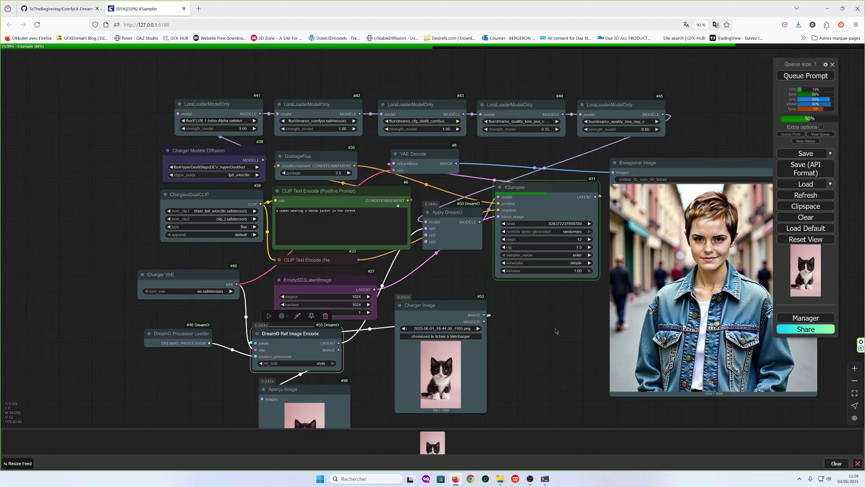
left_click_drag(561, 337, 404, 282)
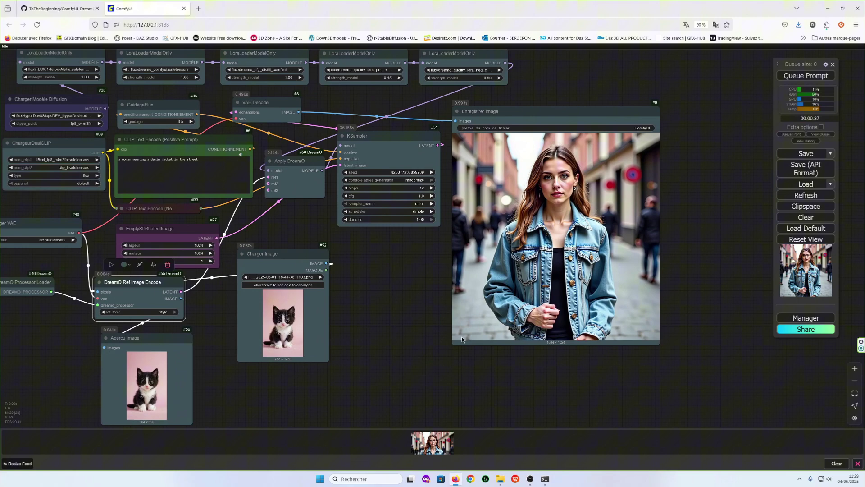
left_click_drag(433, 239, 579, 225)
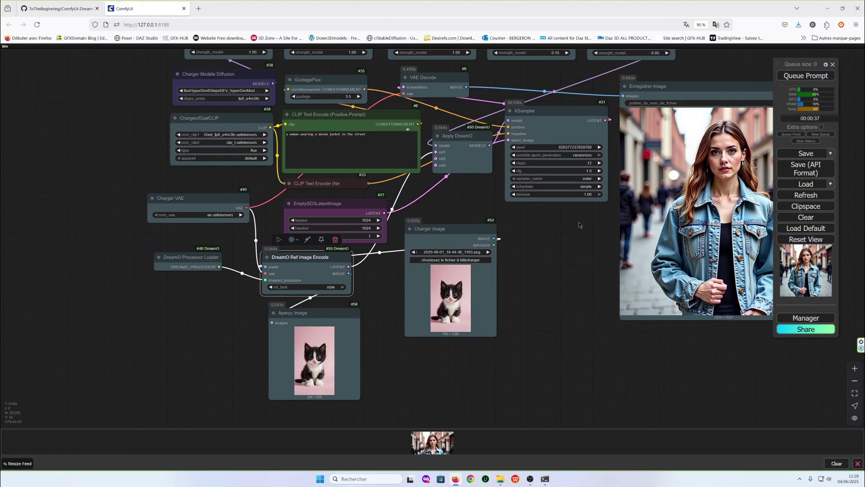
left_click_drag(561, 271, 581, 182)
left_click_drag(453, 143, 451, 148)
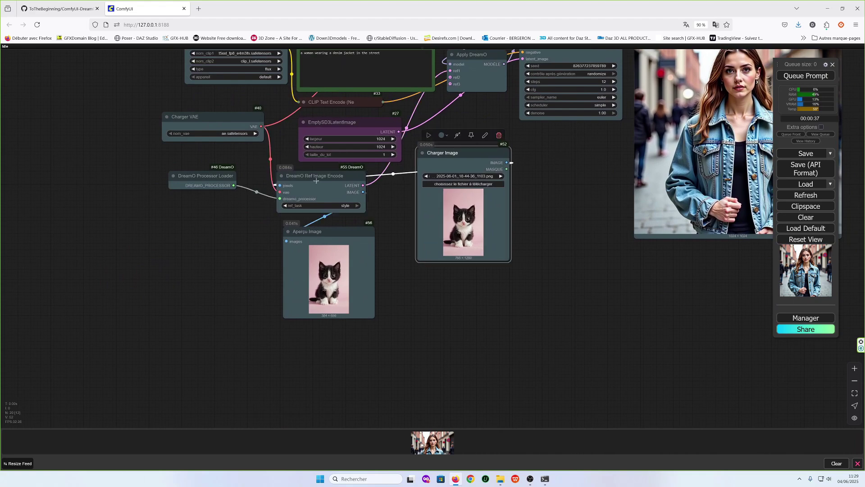
left_click_drag(589, 201, 580, 227)
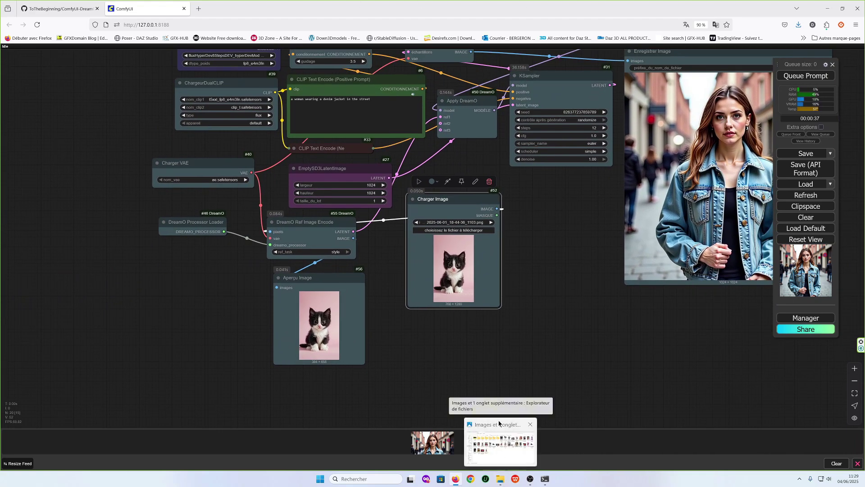
Step: Load the workflow FinalDreamODomi2inputs.json from the ComfyUI-DreamO workflows folder into the canvas
left_click(500, 478)
left_click_drag(787, 206, 768, 221)
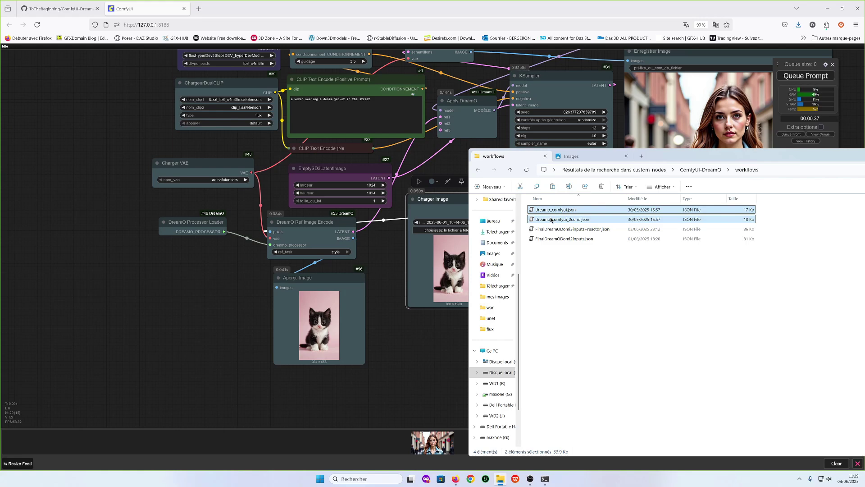
left_click_drag(564, 239, 704, 375)
Step: Keep the DreamO group enabled and mute the background removal and Flux inpaint background replacement groups, checking the workflow file in its folder
left_click(592, 305)
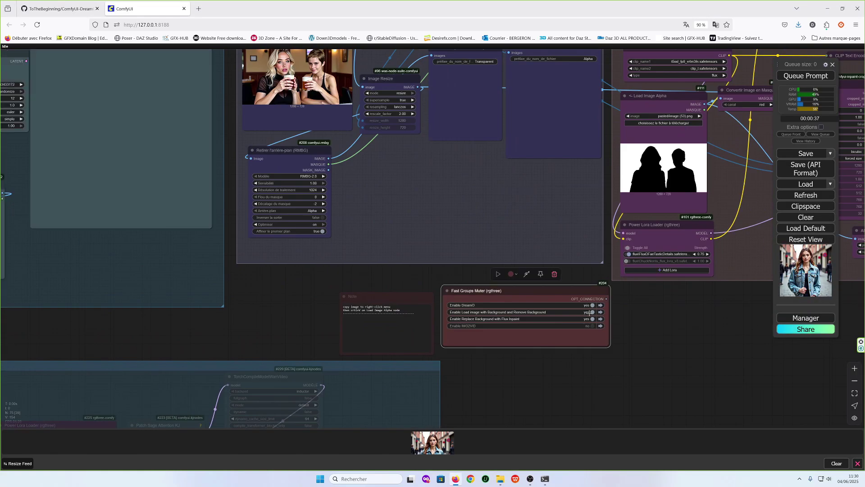
left_click(593, 312)
left_click(593, 319)
left_click_drag(270, 306, 799, 369)
left_click_drag(52, 179, 63, 218)
left_click(500, 479)
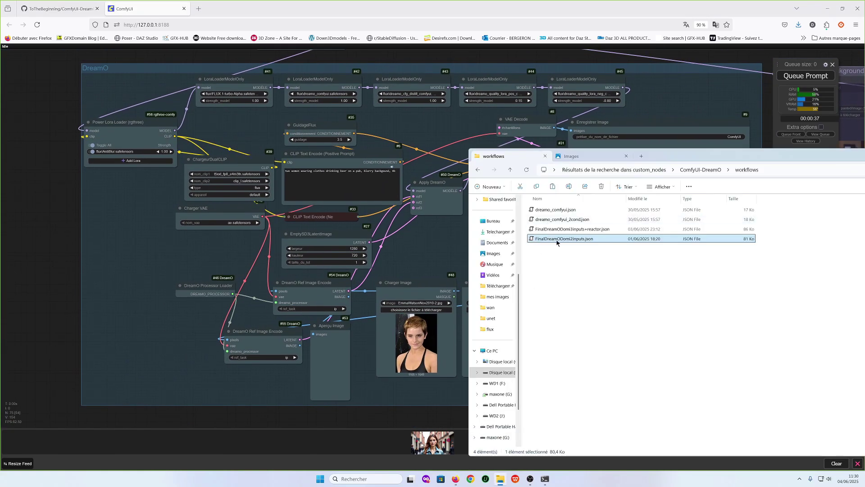
left_click(212, 279)
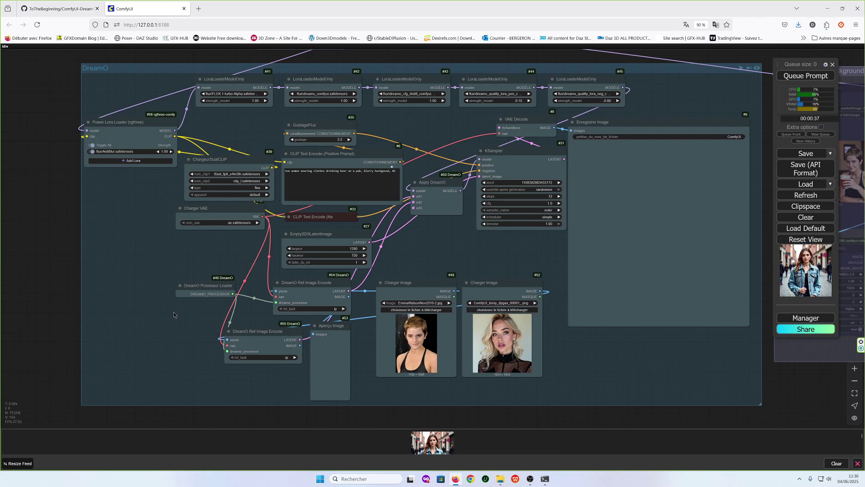
Step: Shift the Power Lora Loader node slightly and view the diffusion model loader outside the DreamO group
left_click_drag(125, 130, 136, 124)
left_click_drag(131, 198, 125, 326)
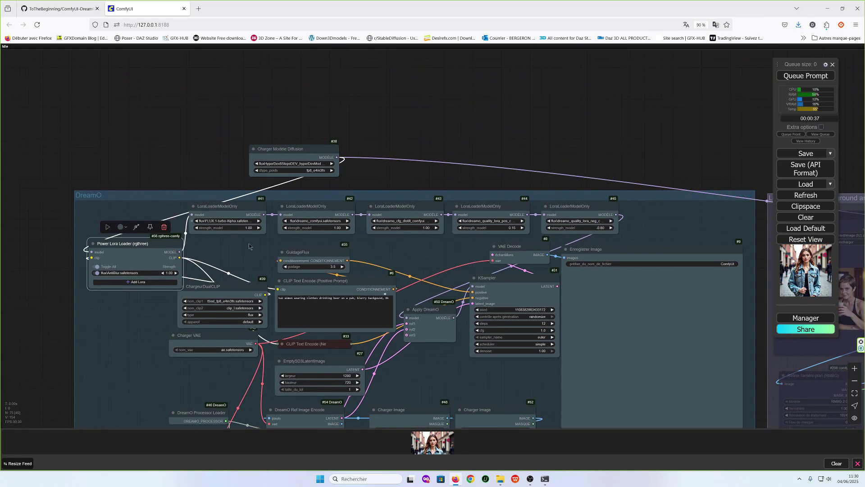
left_click_drag(469, 126, 458, 110)
left_click_drag(396, 255, 396, 164)
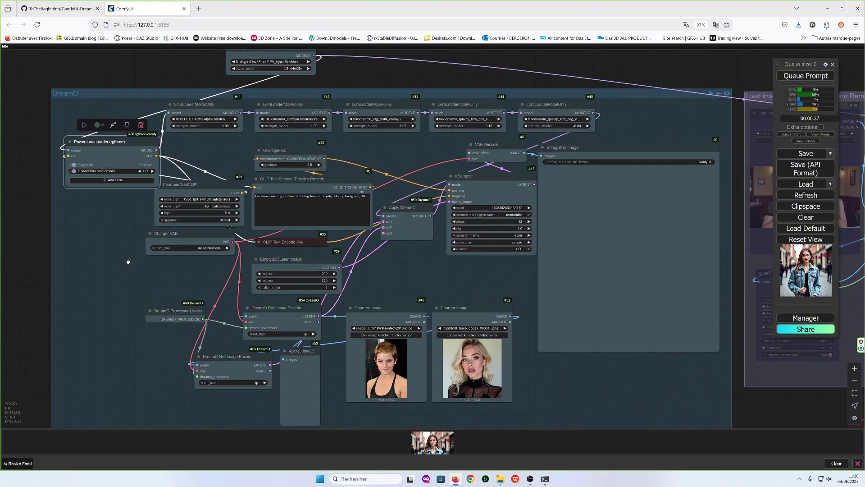
Step: Rearrange both reference branches so that each Charger Image node sits close to its own DreamO Ref Image Encode node
left_click_drag(403, 354, 379, 301)
left_click_drag(258, 261, 365, 219)
left_click_drag(349, 268, 85, 297)
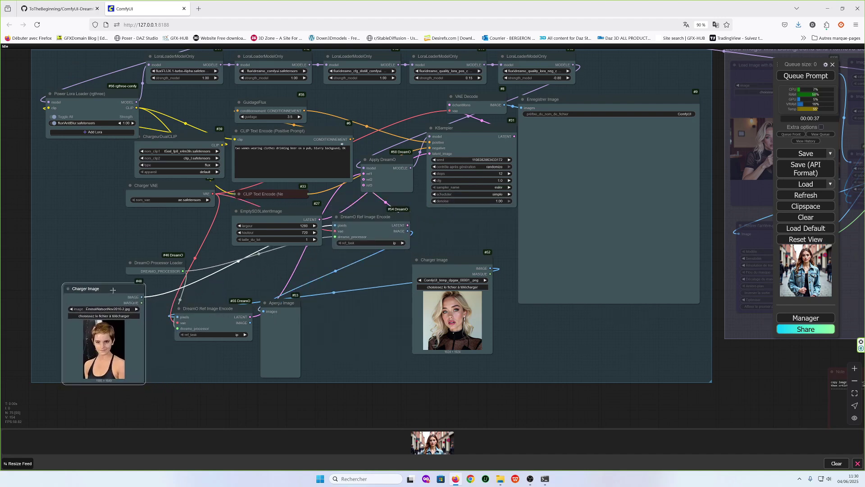
left_click_drag(355, 218, 221, 261)
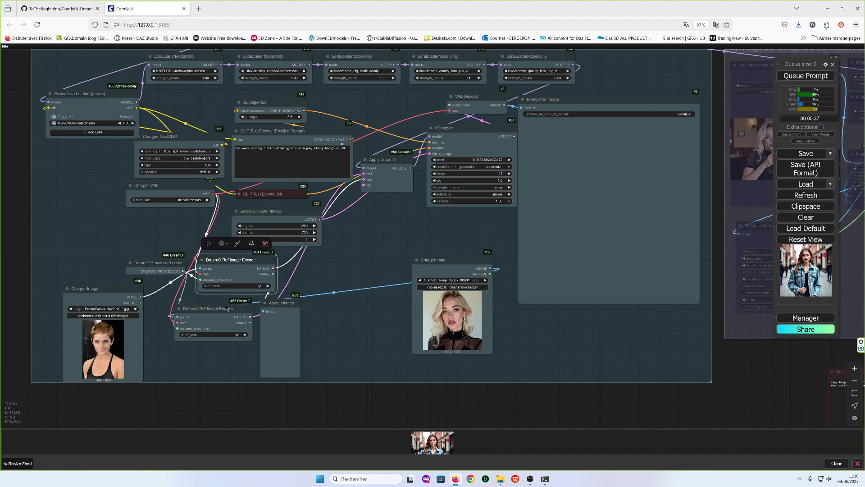
left_click_drag(203, 308, 408, 214)
left_click_drag(446, 261, 400, 276)
left_click_drag(406, 215, 388, 235)
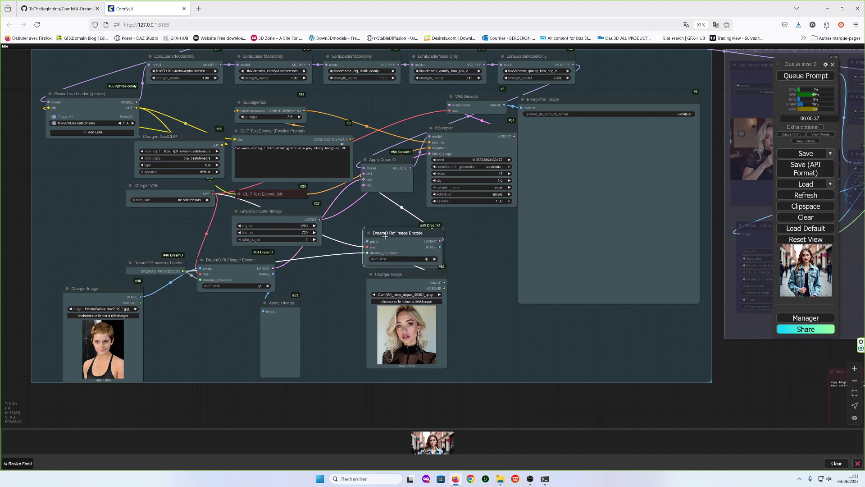
Step: Set the EmptySD3LatentImage width and height to 1024 each
left_click_drag(340, 253, 352, 260)
left_click(316, 233)
type("1024")
key("Return")
left_click(312, 239)
type("1024")
key("Return")
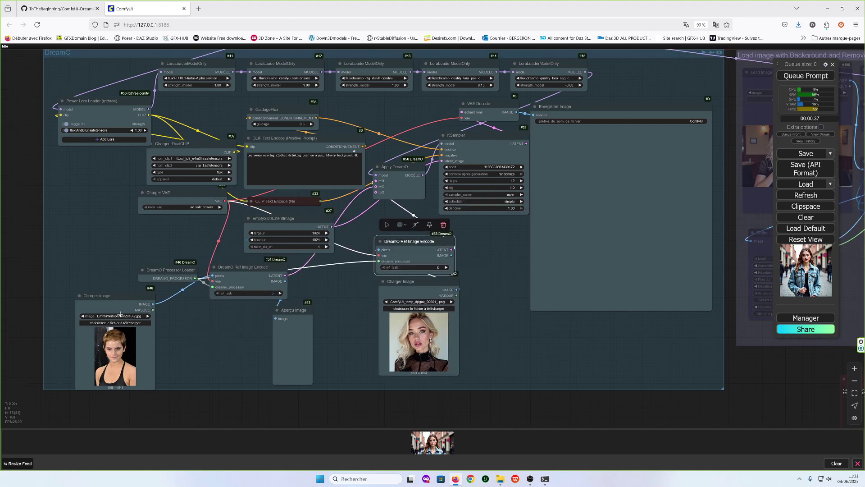
Step: Move the first reference image loader closer to its encoder, queue the two-women generation and bring the output image into view
left_click_drag(115, 297, 132, 294)
left_click_drag(502, 260, 537, 299)
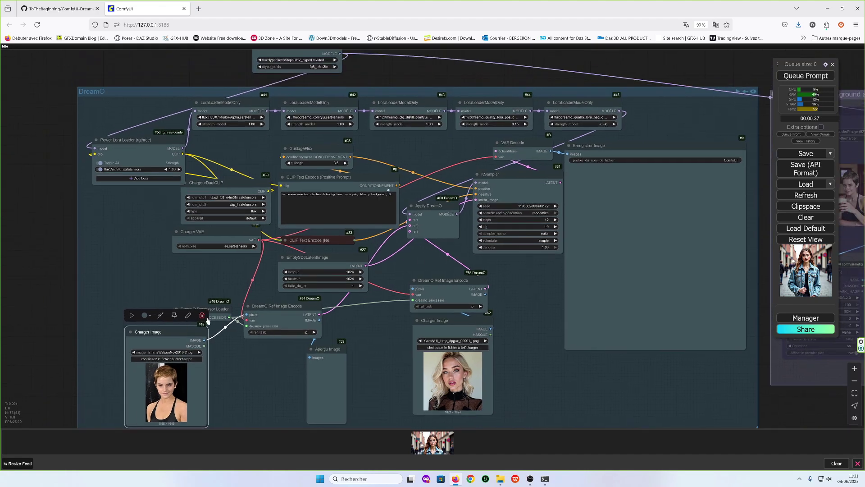
left_click_drag(392, 232, 384, 235)
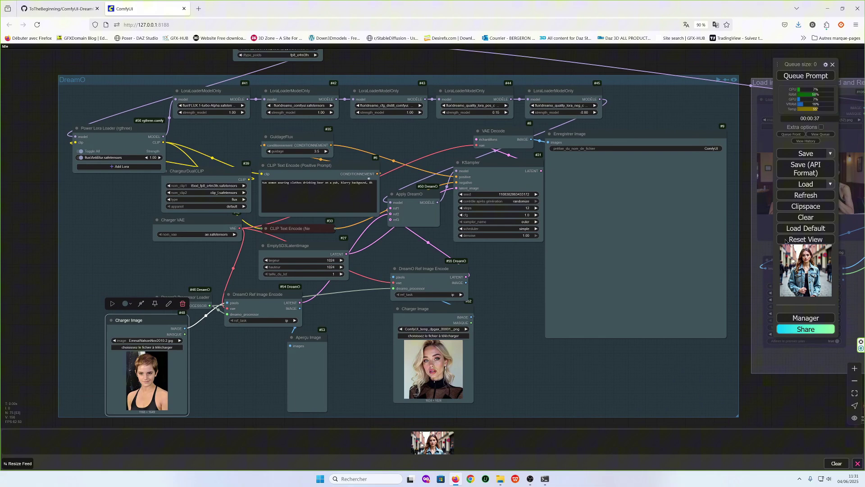
left_click_drag(534, 305, 529, 286)
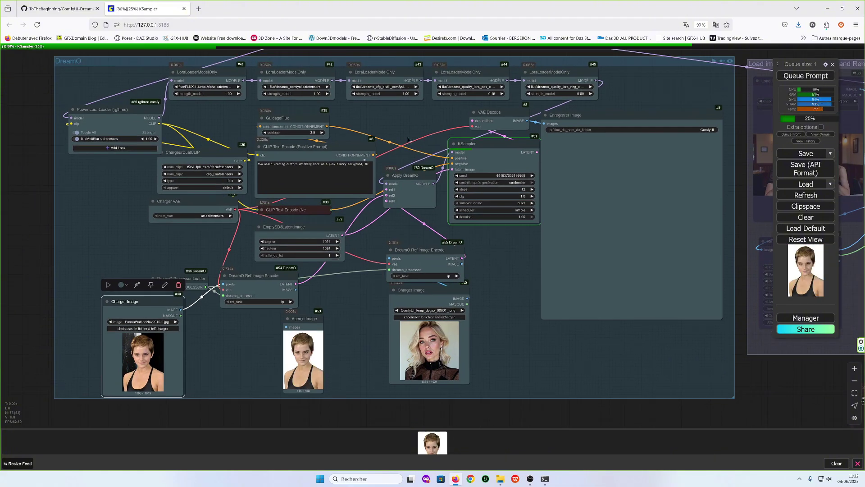
left_click_drag(493, 246, 530, 228)
left_click_drag(521, 310, 523, 292)
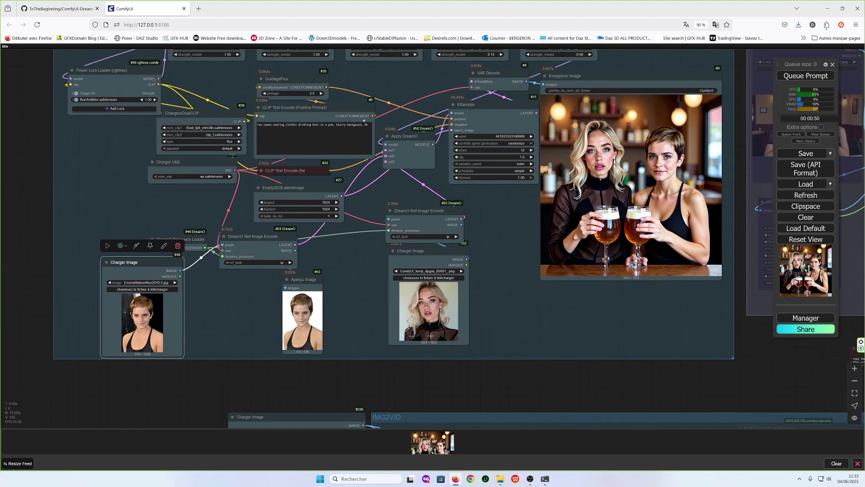
Step: Set the reference task of both DreamO Ref Image Encode nodes to id
left_click_drag(476, 202, 532, 277)
left_click(283, 274)
left_click(288, 282)
left_click(457, 248)
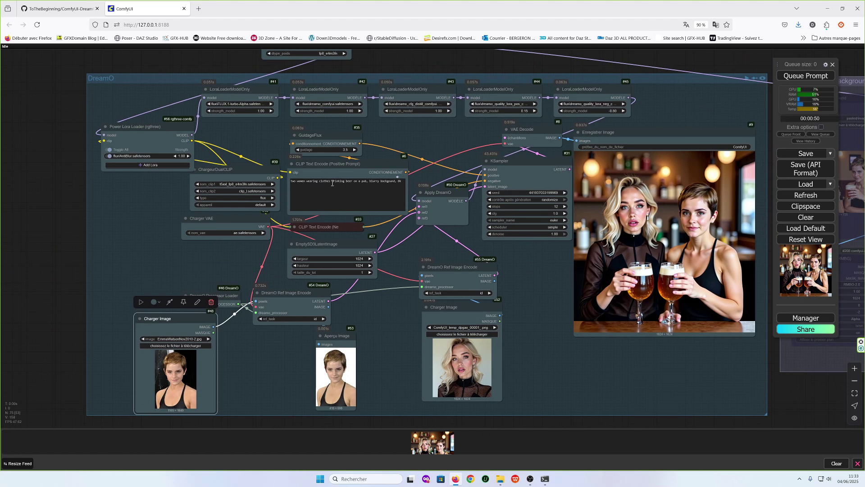
Step: Replace "clothes" with "dress" and "beer" with "cocktail" in the positive prompt, and queue the generation
left_click(325, 192)
type("dress")
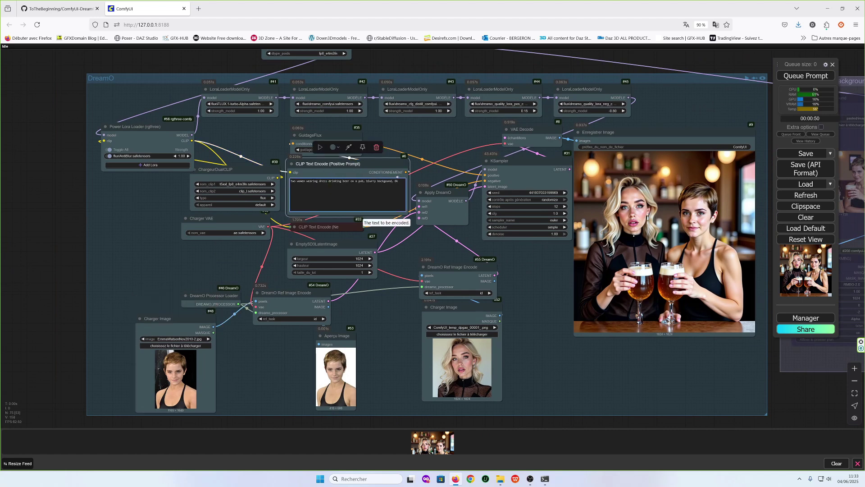
double_click(346, 181)
left_click(806, 75)
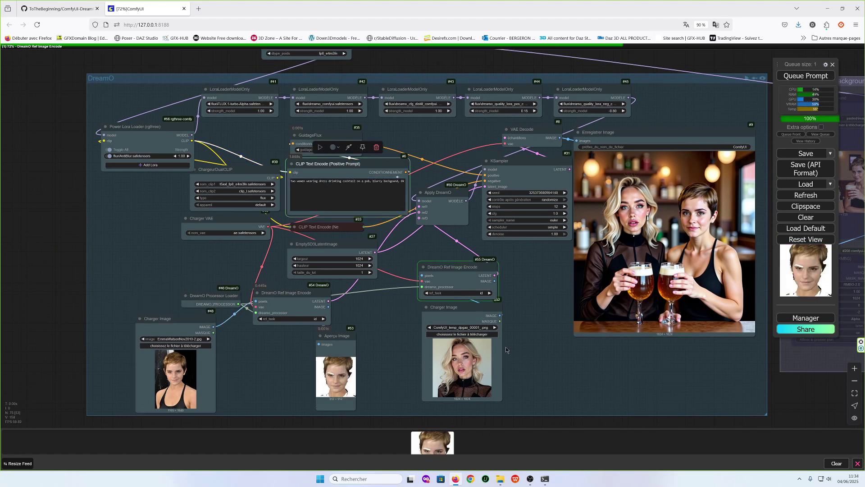
Step: Move the Aperçu Image node below the first DreamO Ref Image Encode node and shift the second image loader closer to it
left_click_drag(506, 351, 503, 323)
left_click_drag(335, 307, 257, 311)
left_click_drag(447, 286, 413, 289)
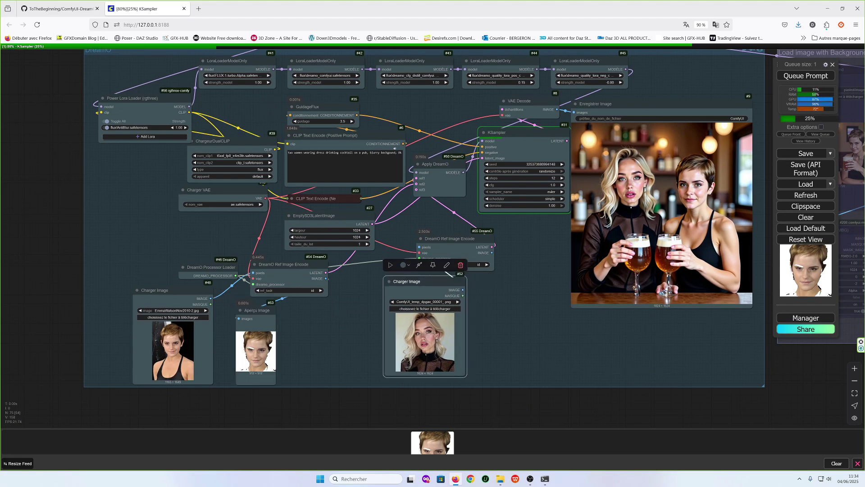
Step: Reword the start of the positive prompt to "two women, one wearing denim jacket and the blonde a cute red dress" and queue the generation
mouse_move(541, 295)
left_mouse_down()
mouse_move(536, 320)
mouse_move(469, 336)
mouse_move(532, 308)
left_mouse_up()
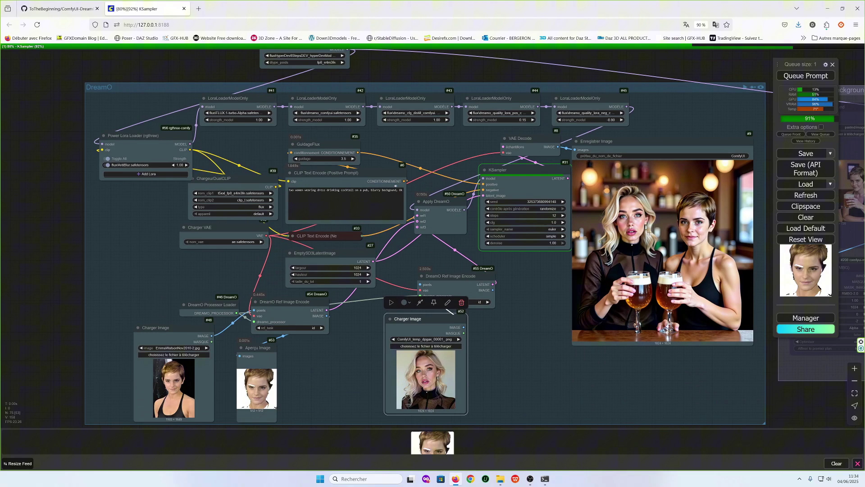
left_click_drag(534, 326, 575, 373)
left_click(344, 240)
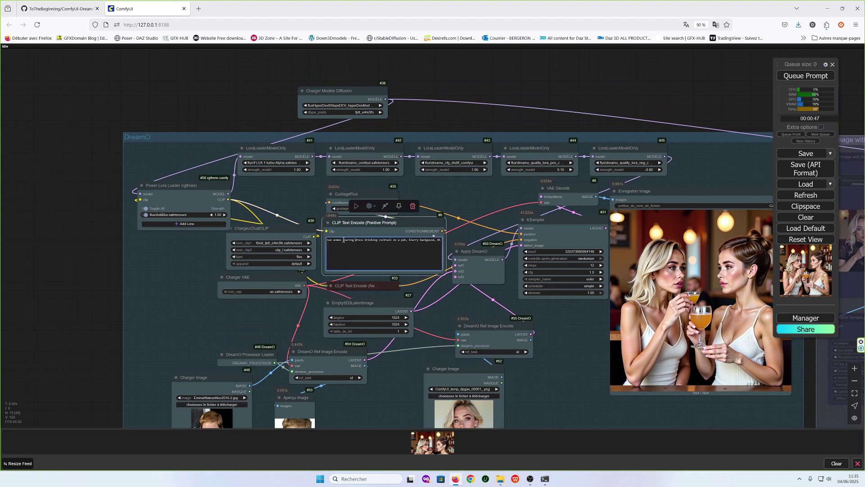
type("acket and the blonde a cute red")
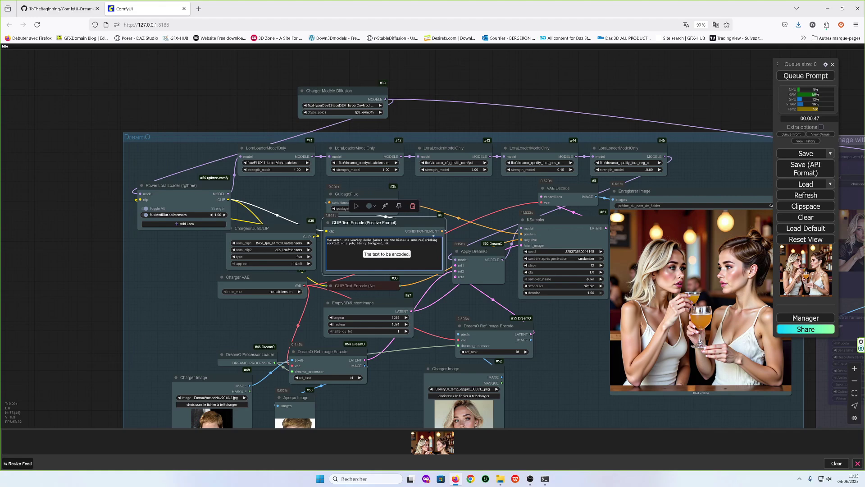
key("ctrl+Return")
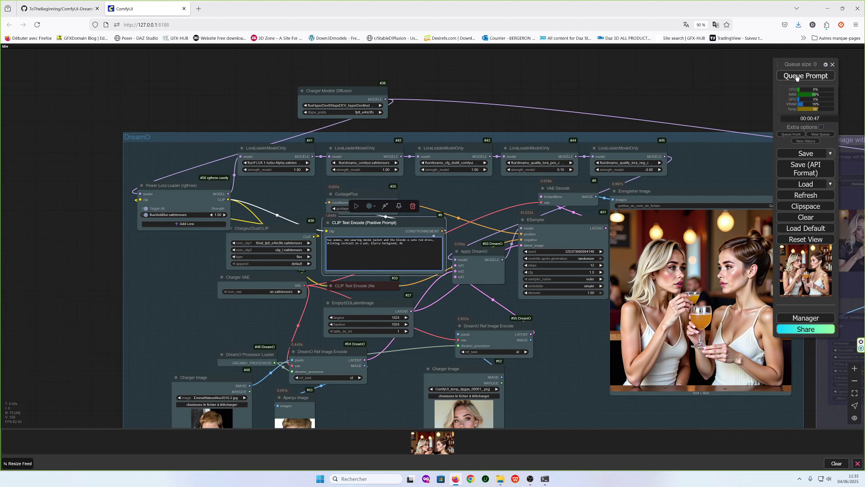
Step: Load the multicoloured dress picture into the first image loader and set the reference task of its DreamO Ref Image Encode node to ip
left_click_drag(565, 356, 516, 314)
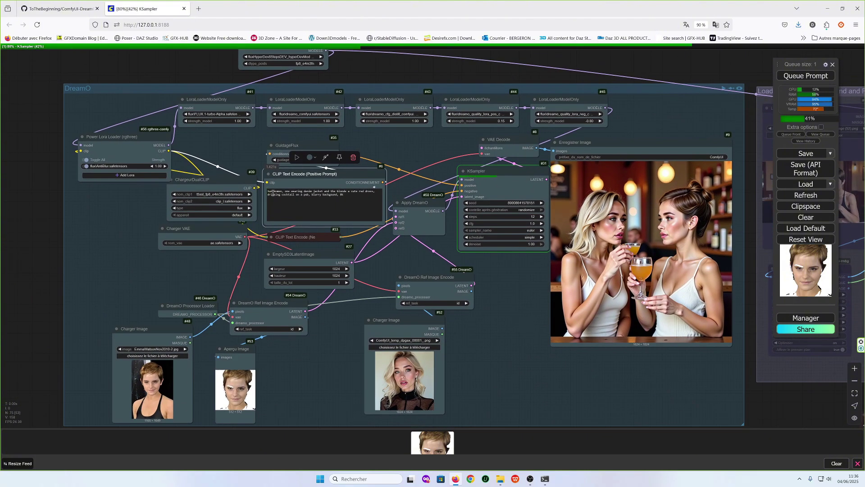
left_click_drag(545, 286, 538, 268)
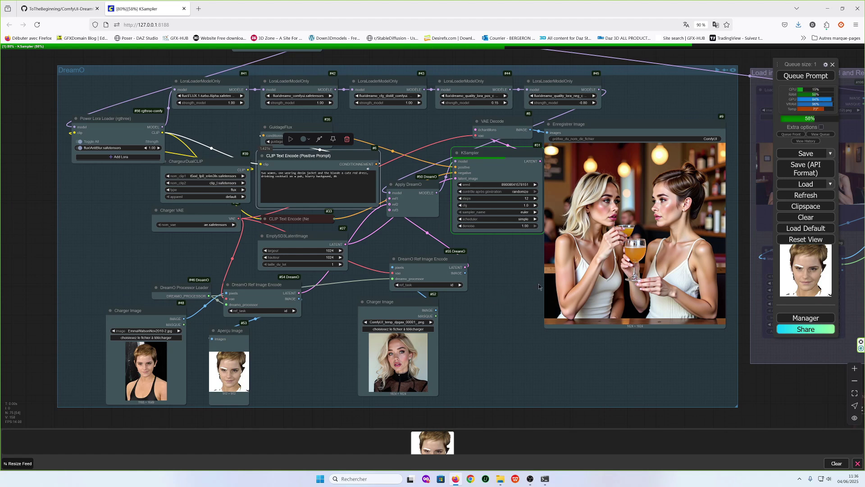
left_click_drag(422, 131, 423, 126)
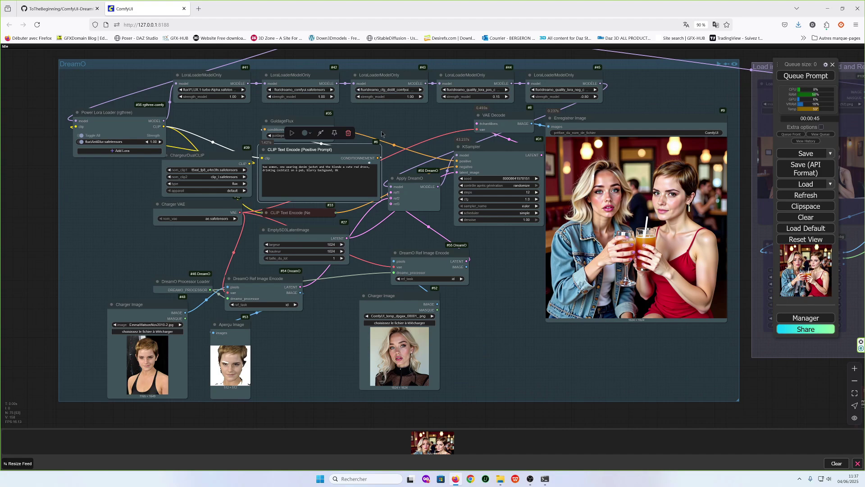
left_click_drag(498, 266, 544, 221)
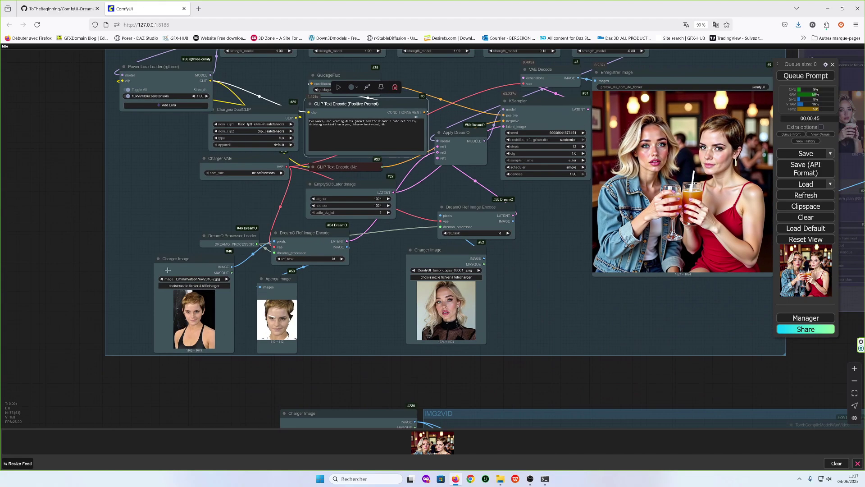
left_click(187, 285)
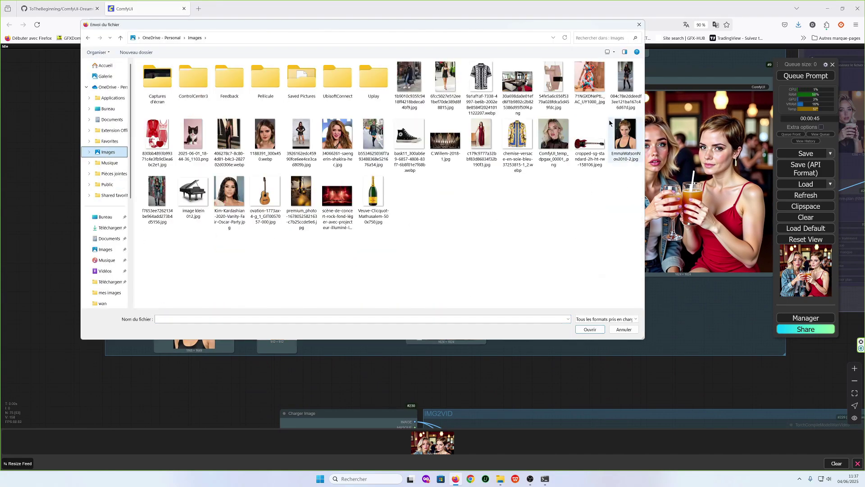
double_click(626, 136)
left_click_drag(132, 264, 143, 246)
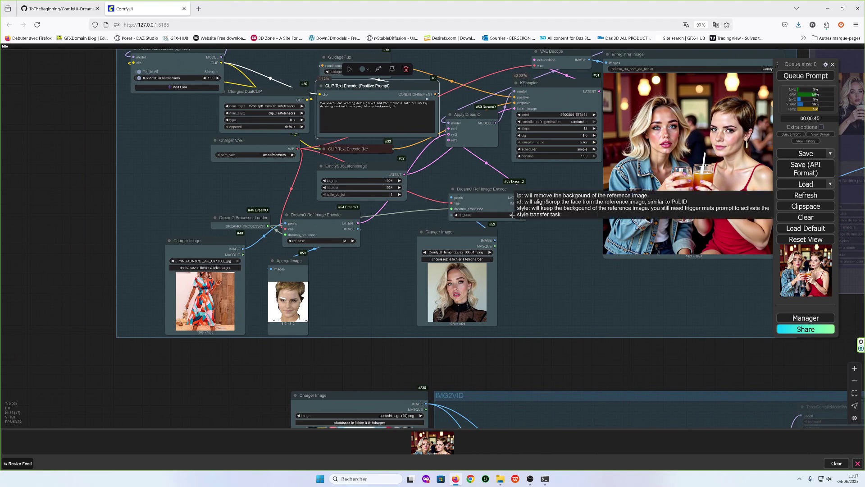
left_click_drag(524, 234, 538, 234)
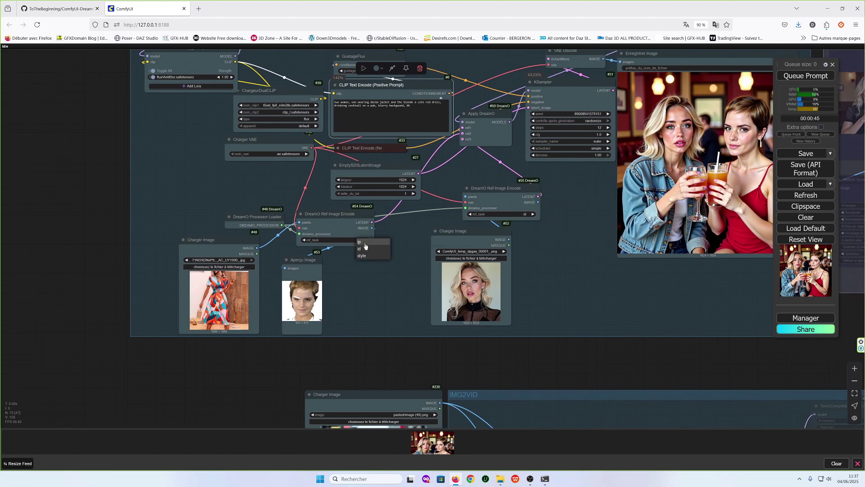
left_click(366, 244)
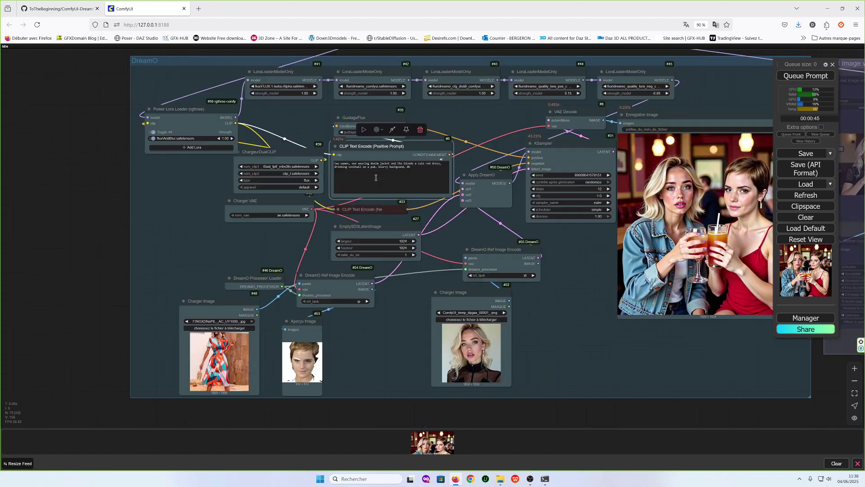
Step: Change the positive prompt to "woman wearing dress, and drinking cocktail on a pub, blurry background, 8k" and queue the generation
triple_click(364, 164)
left_click_drag(334, 163, 432, 163)
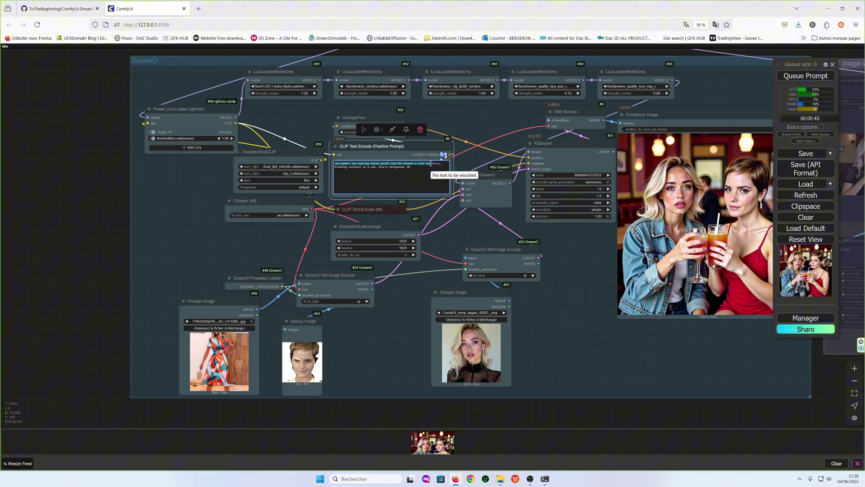
type("woman wearing dress, a")
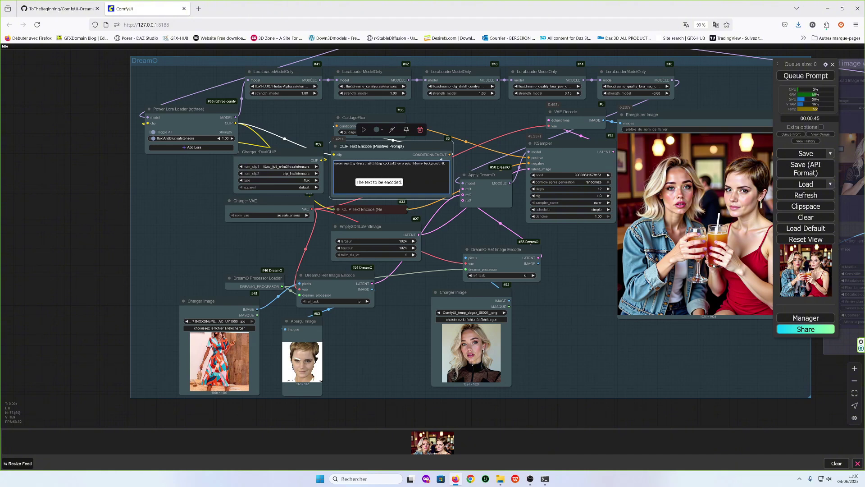
type("nd")
key("ctrl+Return")
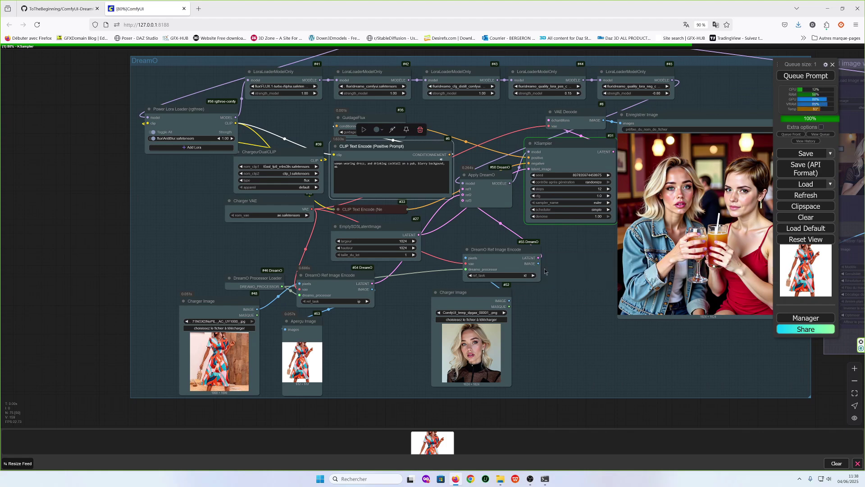
Step: Add an Aperçu Image node connected to the image output of the second DreamO Ref Image Encode node
left_click_drag(538, 263, 559, 285)
left_click(573, 335)
left_click_drag(386, 323, 332, 293)
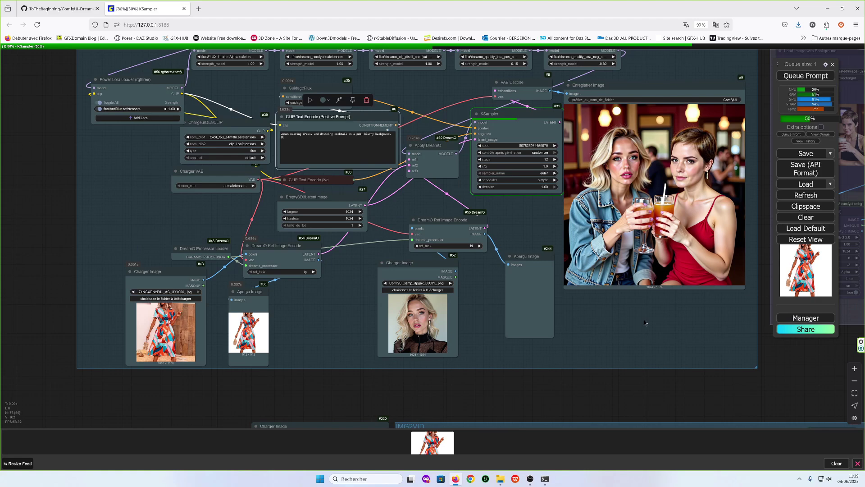
left_click_drag(644, 320, 611, 323)
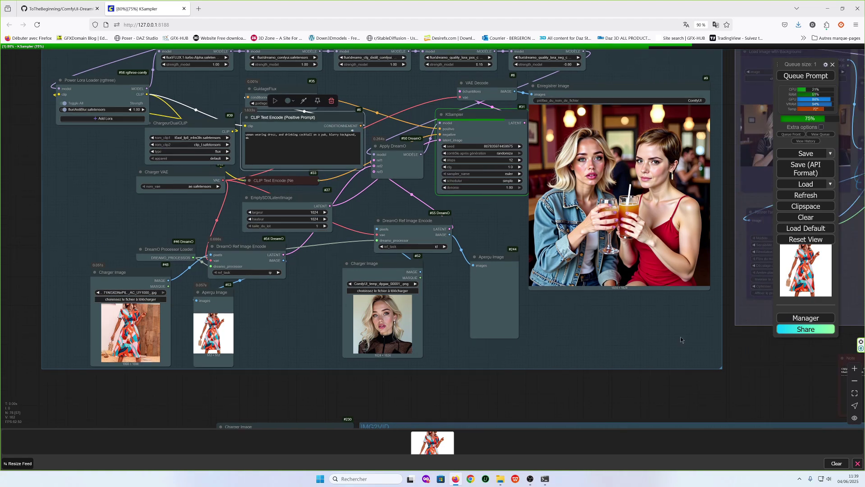
left_click_drag(511, 244, 507, 274)
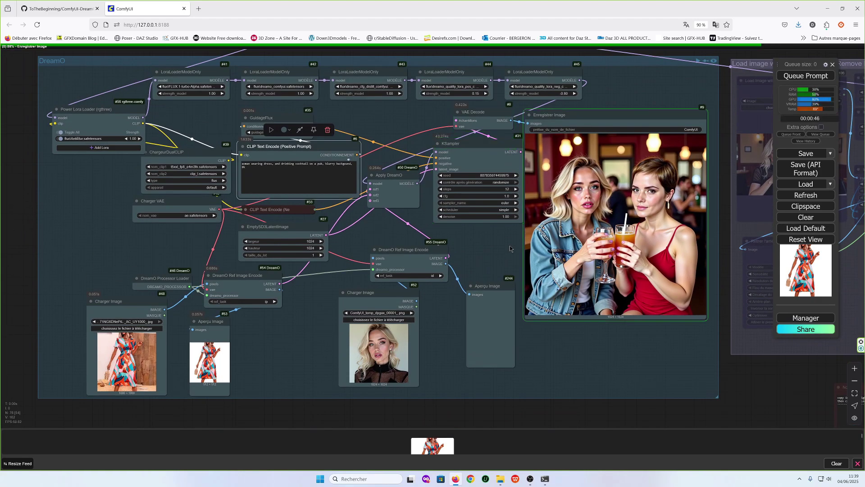
left_click_drag(277, 353, 284, 332)
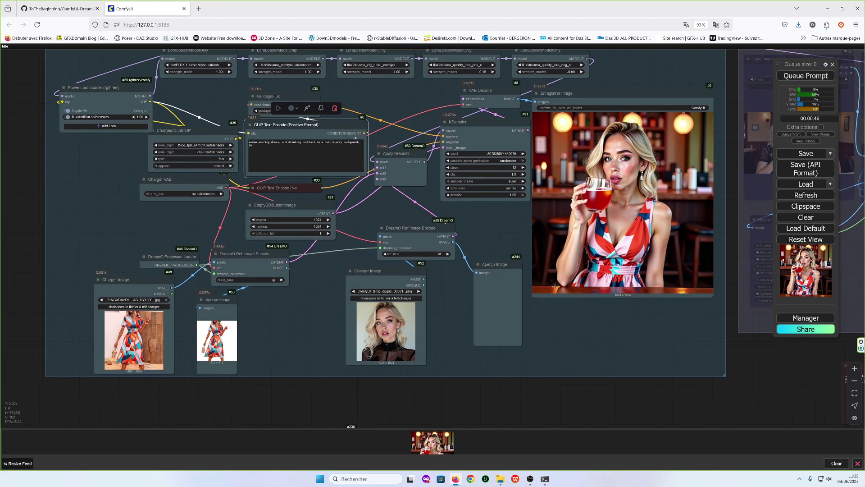
Step: Inspect the generated image up close, and load the blue and gold Versace shirt picture into the first image loader
scroll(591, 233, "up", 5)
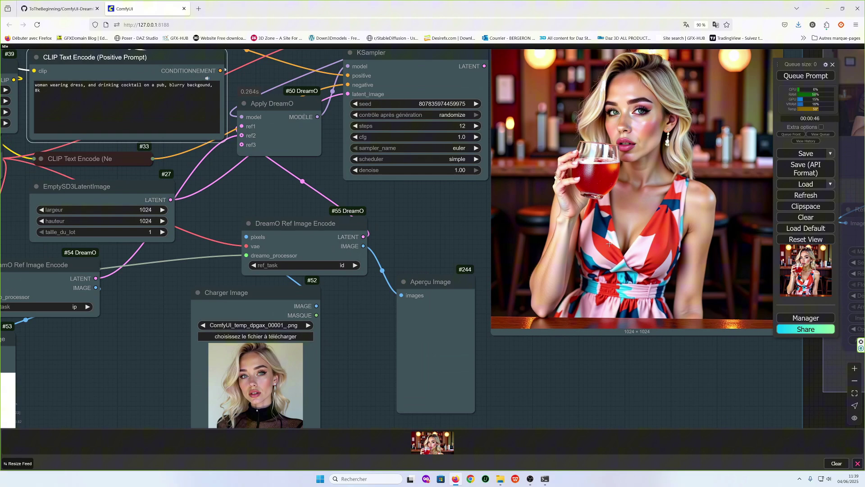
scroll(588, 236, "down", 6)
scroll(346, 312, "up", 2)
left_click_drag(319, 314, 329, 272)
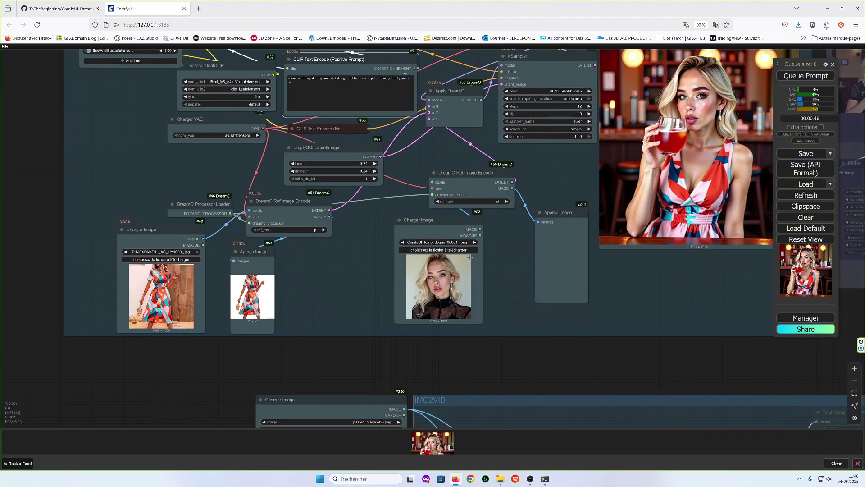
left_click_drag(214, 258, 235, 273)
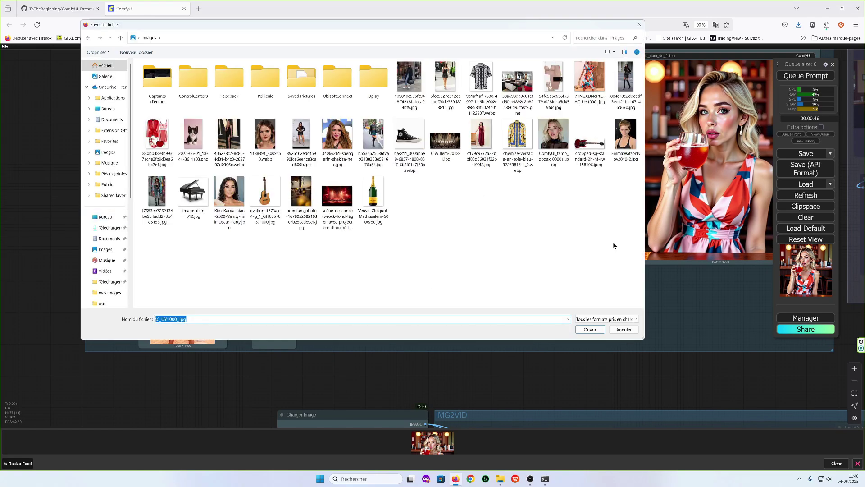
double_click(515, 136)
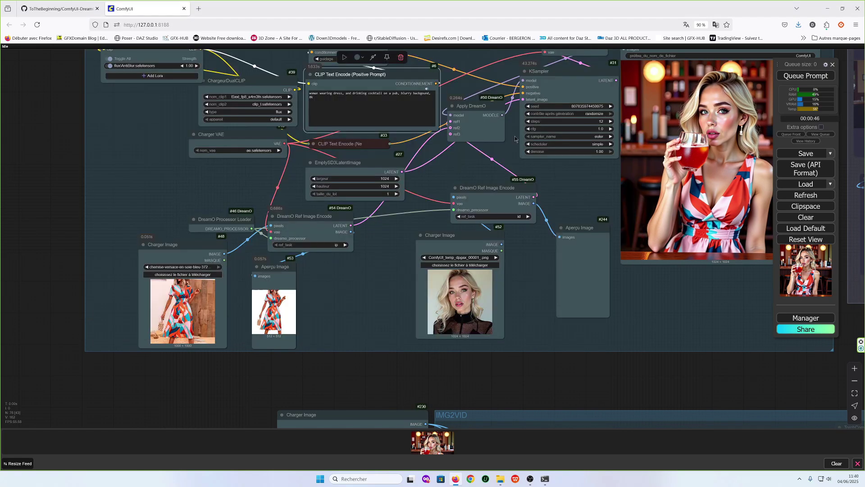
Step: Replace "dress" with "clothes" in the positive prompt and queue the generation
left_click_drag(425, 181, 419, 244)
left_click(324, 155)
double_click(334, 157)
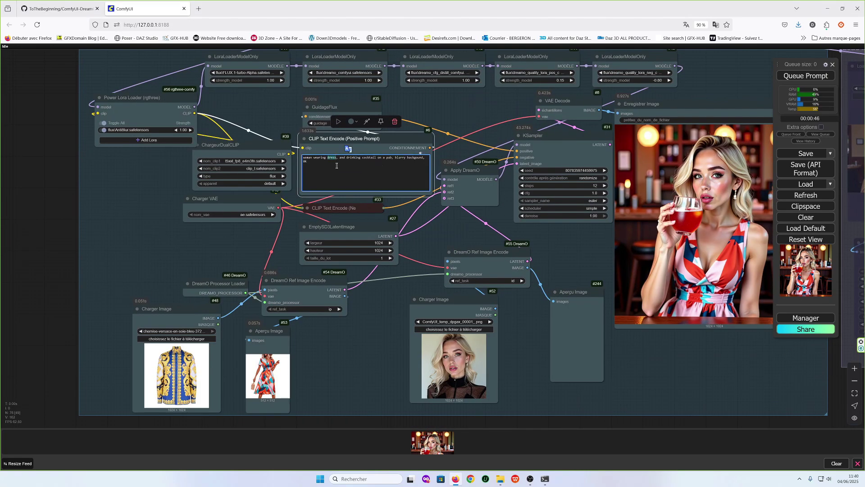
type("clothes")
key("ctrl+Return")
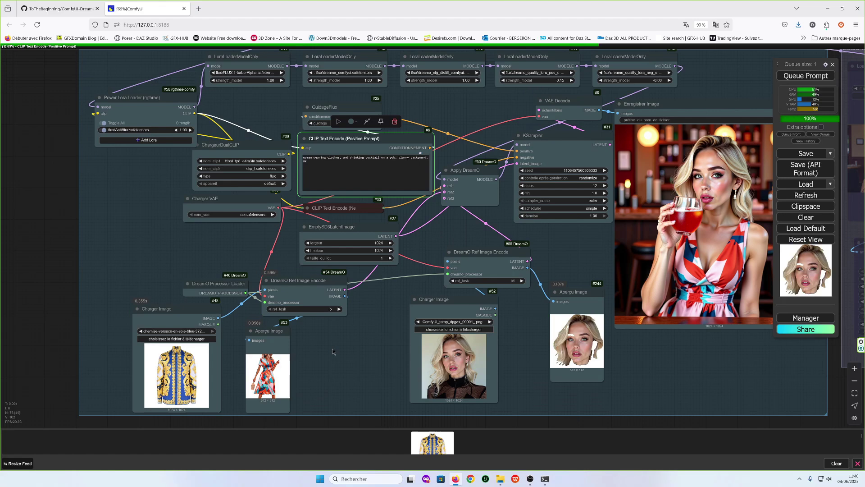
Step: Load the Veuve-Clicquot champagne bottle picture into the first image loader
mouse_move(576, 261)
left_mouse_down()
mouse_move(568, 253)
mouse_move(584, 251)
left_mouse_up()
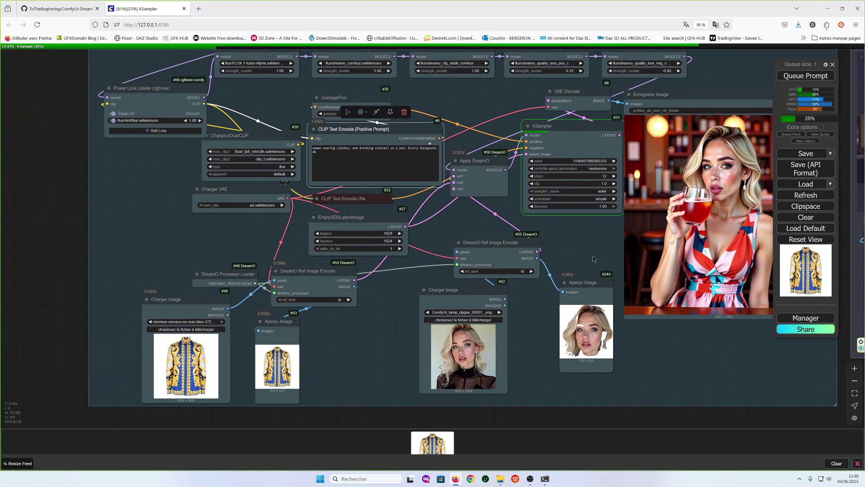
left_click_drag(364, 386, 381, 367)
left_click(203, 311)
double_click(378, 195)
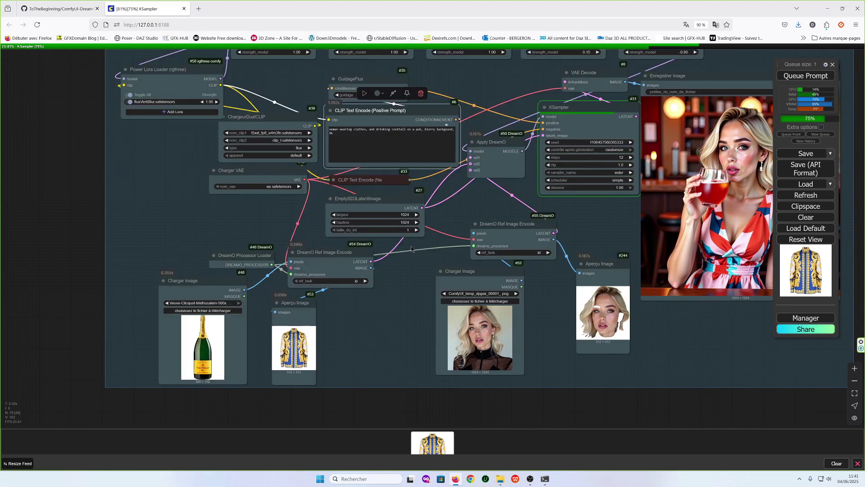
Step: Change the positive prompt to "woman drinking champagne on a pub, a bottle in front of her" with the blurry background kept, and queue the generation
scroll(315, 181, "up", 2)
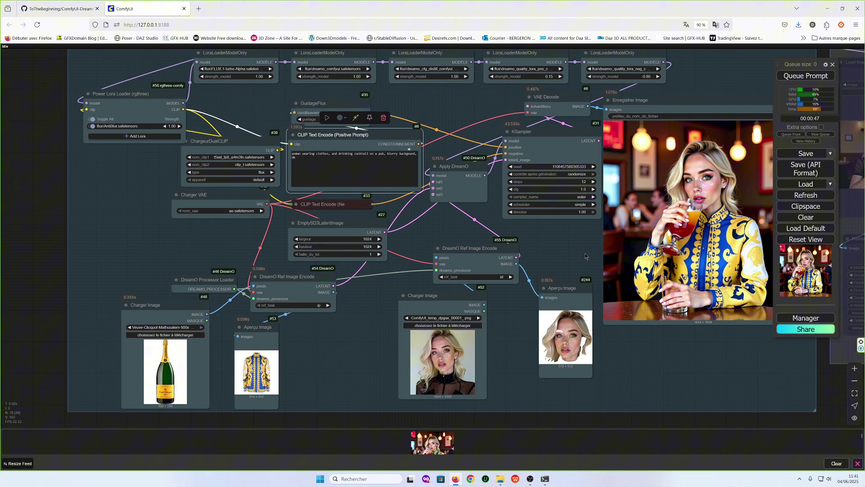
left_click_drag(585, 253, 507, 224)
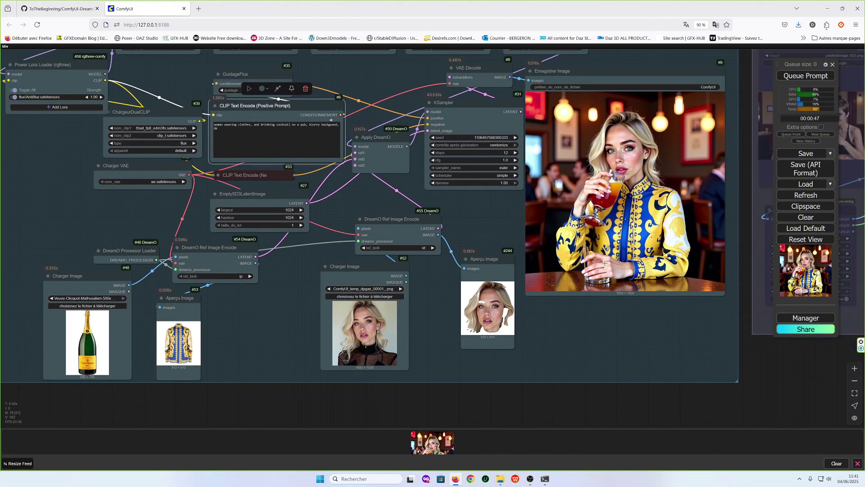
scroll(605, 263, "up", 4)
scroll(594, 237, "down", 5)
left_click_drag(481, 207, 508, 225)
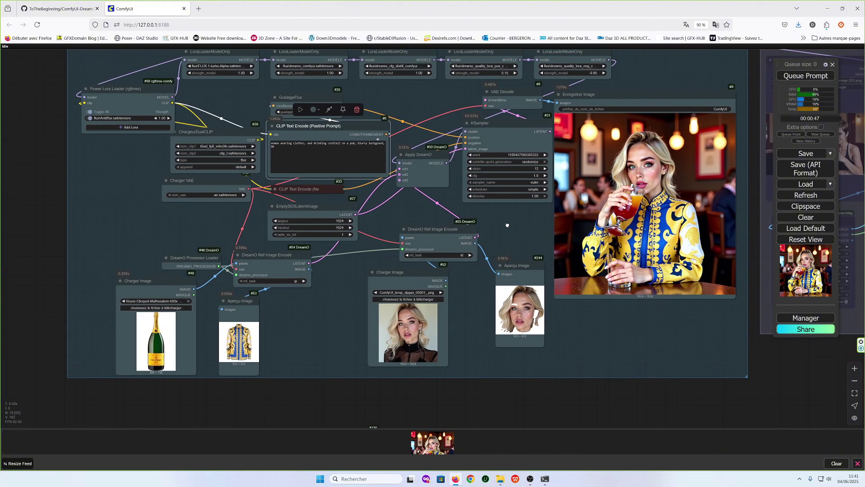
left_click_drag(310, 299, 341, 376)
left_click_drag(312, 220, 372, 219)
type("drin")
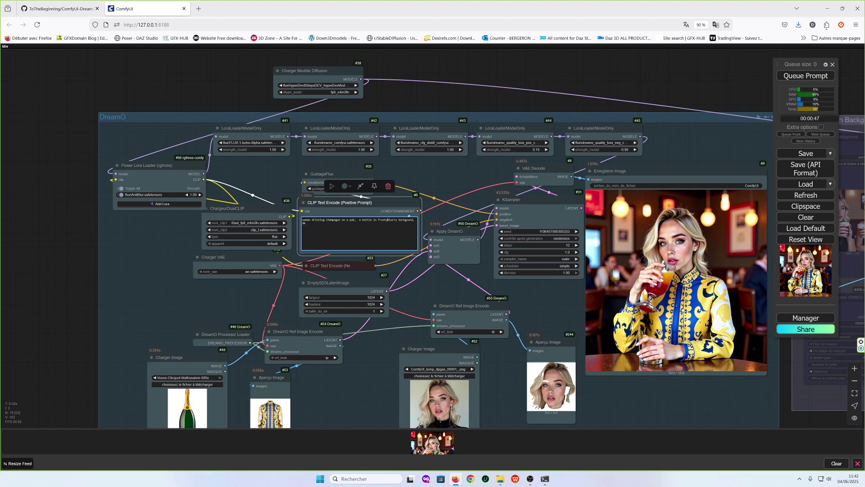
type("..")
left_click(806, 76)
Step: Load the guitar picture cropped-sg-standard-2h-ht-nw-158106.jpeg into the first image loader
left_click_drag(546, 301, 432, 244)
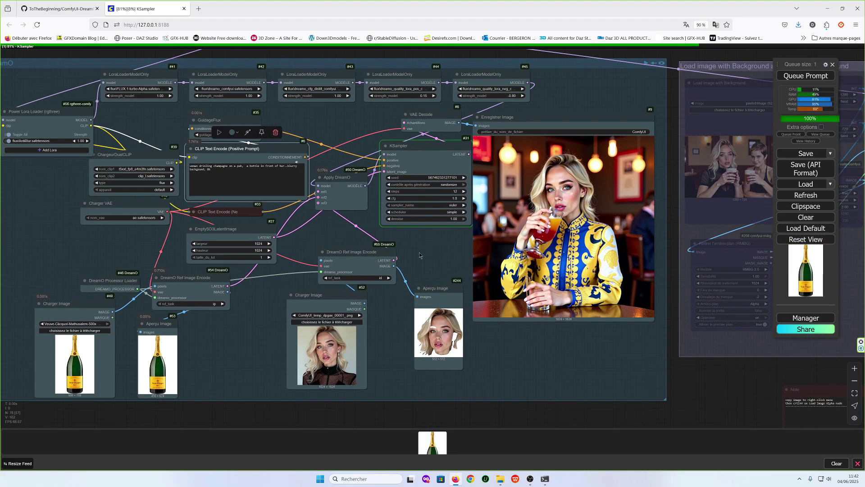
left_click(87, 319)
left_click(591, 143)
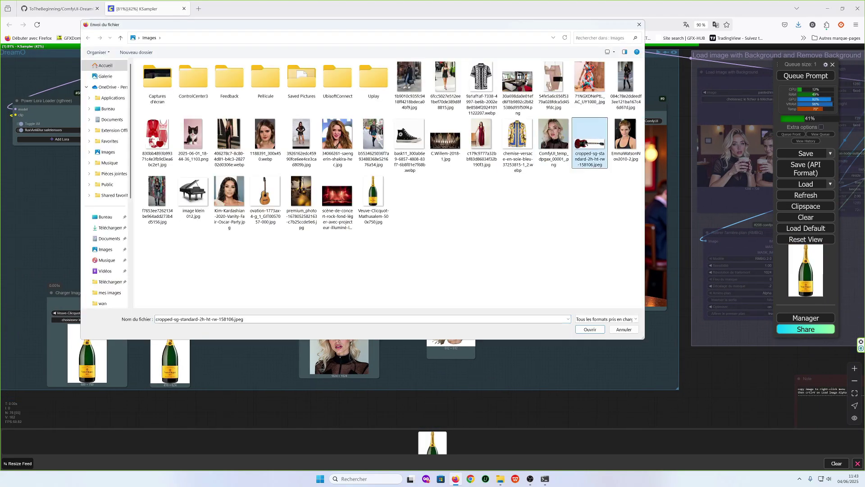
left_click(591, 328)
Step: Load the Kim-Kardashian-2020-Vanity-Fair-Oscar-Party picture into the second image loader
left_click(320, 311)
left_click(100, 141)
double_click(230, 202)
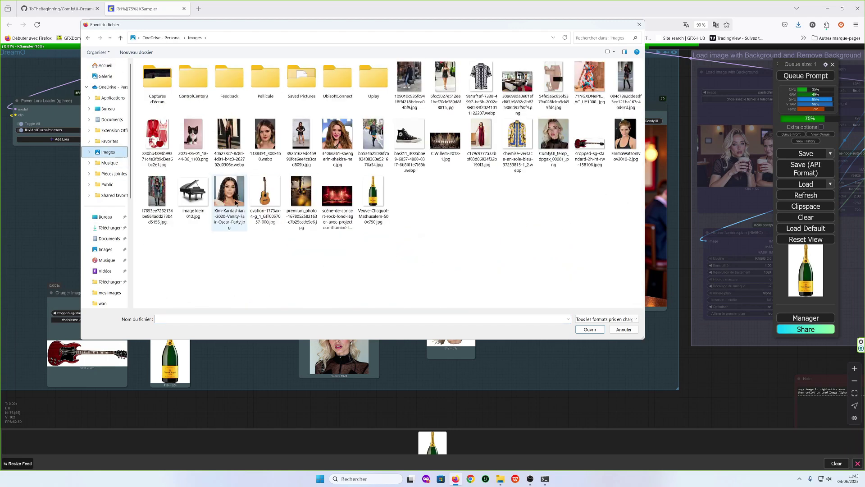
scroll(586, 273, "up", 2)
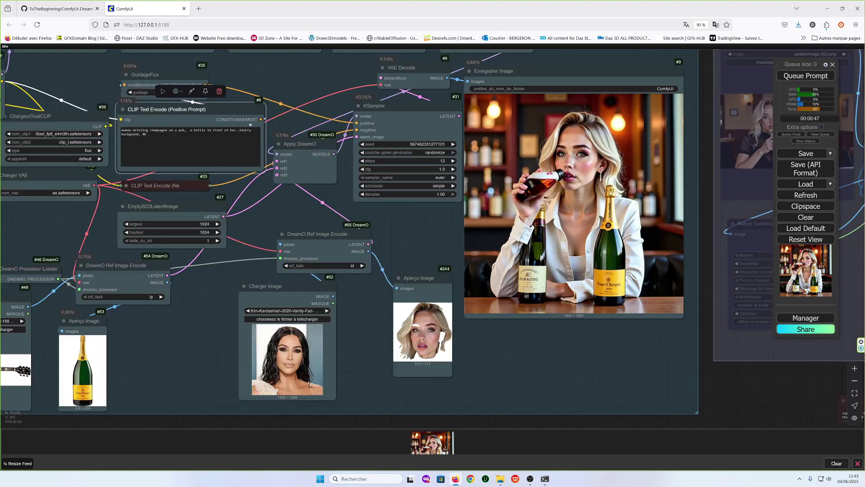
Step: Change the positive prompt to "woman playing guitar in a pub, blurry background, 8k" and set the second reference encoder's ref_task to ip
left_click_drag(198, 300, 266, 344)
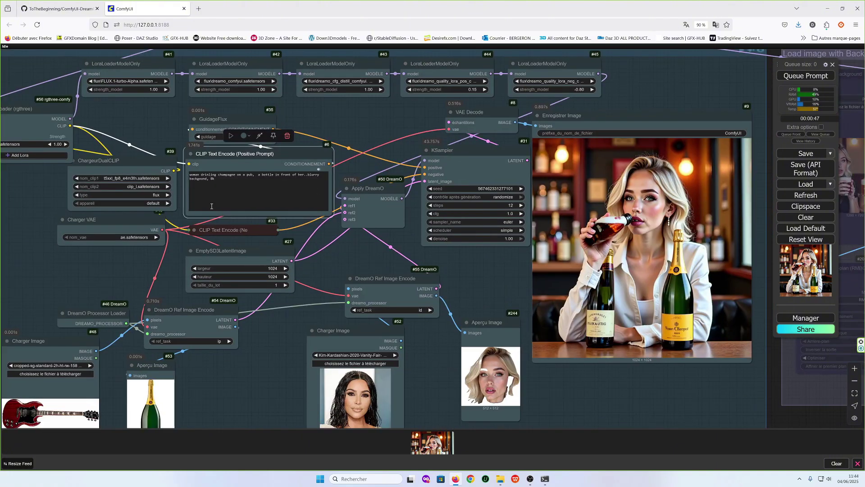
left_click_drag(345, 255, 388, 227)
left_click_drag(244, 146, 284, 146)
type("playing guitar in")
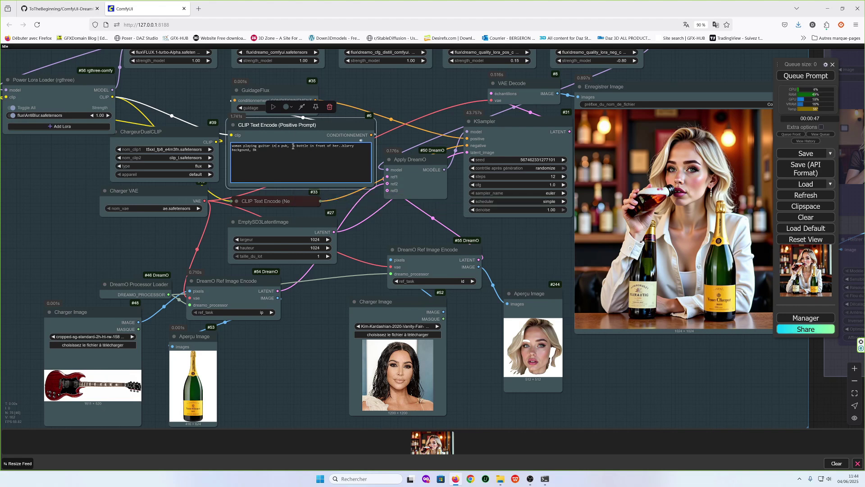
left_click(462, 282)
left_click(463, 275)
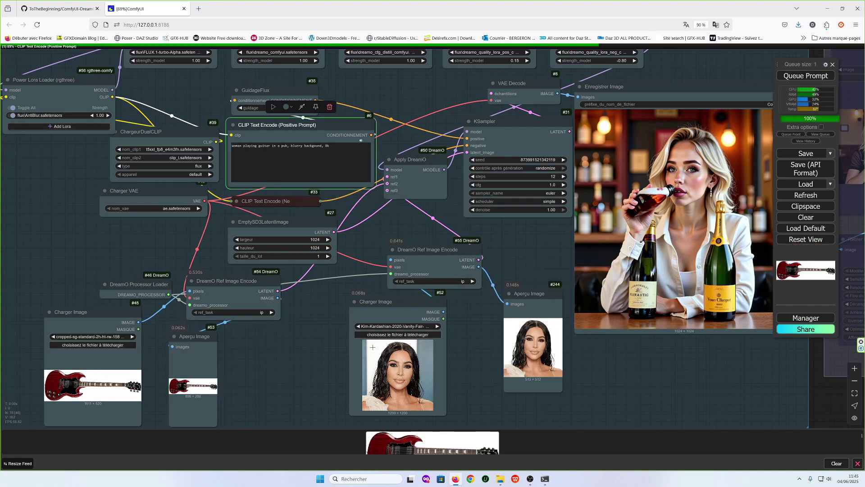
Step: Review the generated guitar picture and queue another generation with the same references
left_click_drag(335, 370, 334, 351)
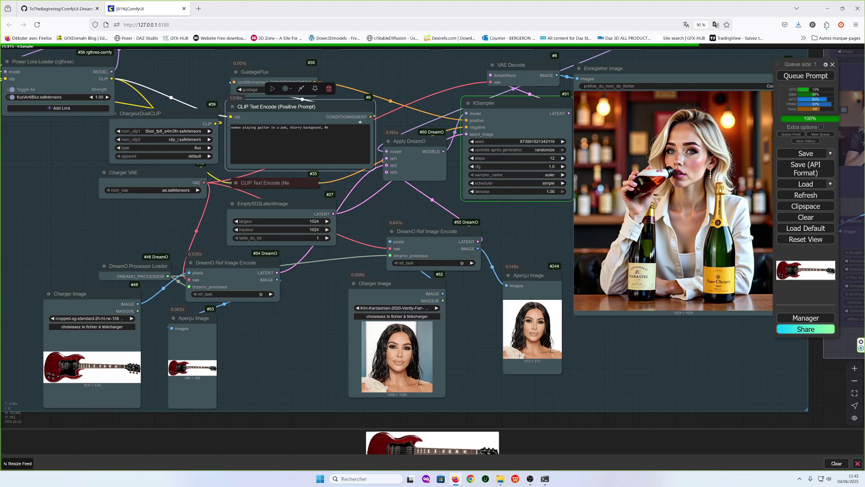
left_click_drag(604, 355, 646, 326)
left_click_drag(548, 198, 474, 260)
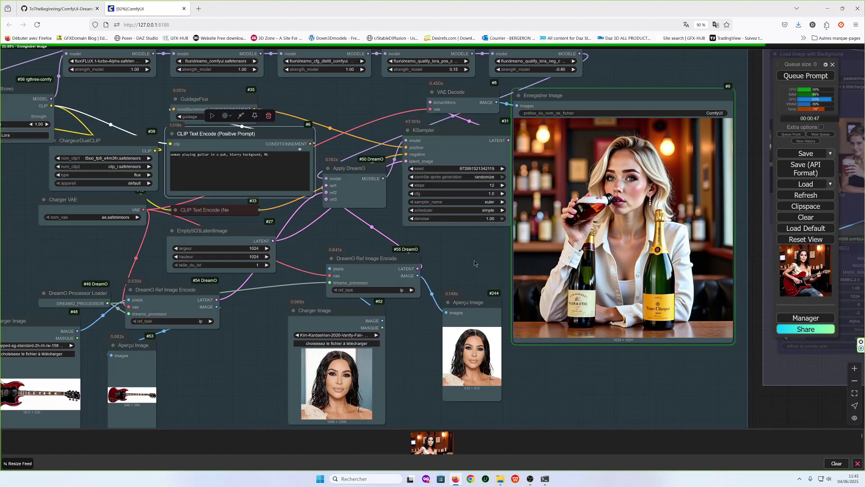
left_click_drag(213, 372, 222, 353)
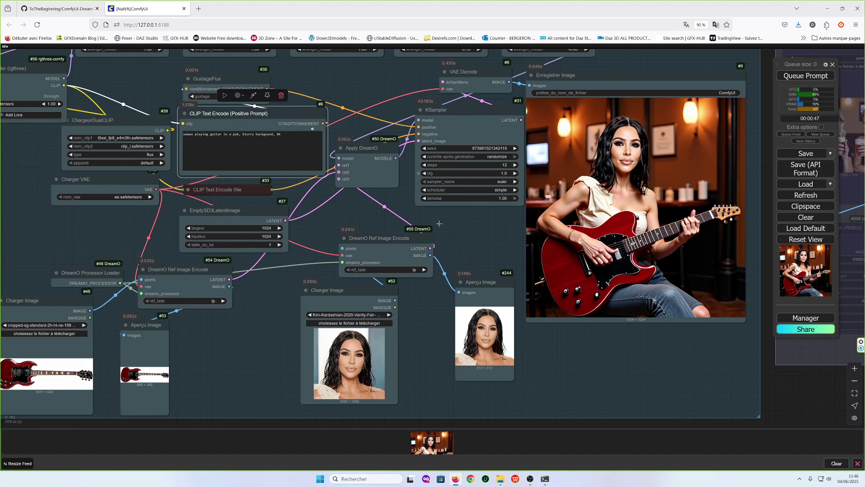
key("ctrl+Return")
Step: Load the kitten picture 2025-06-01_18-44-36_1103.png into the first image loader and set its reference encoder's ref_task to style
left_click_drag(440, 223, 561, 211)
left_click(148, 289)
double_click(194, 140)
left_click(299, 256)
left_click(305, 272)
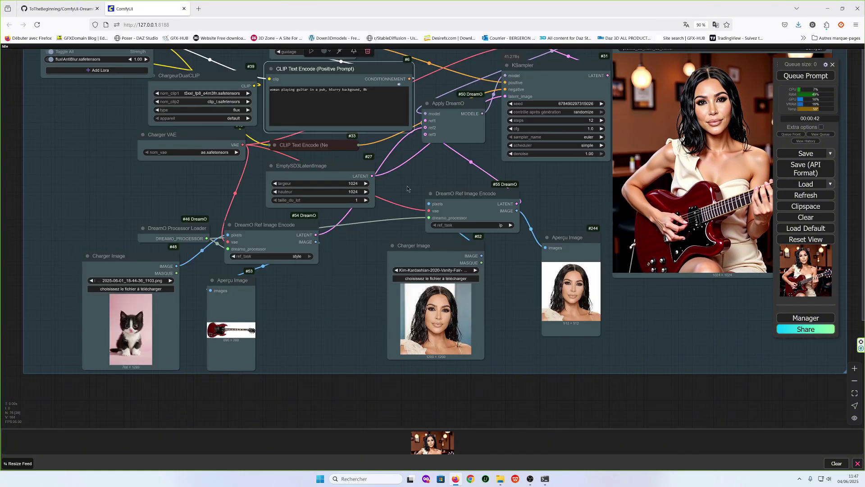
Step: Queue the generation with the kitten picture as style reference and inspect the resulting image
left_click_drag(408, 186, 405, 219)
left_click(806, 76)
scroll(199, 373, "up", 7)
scroll(200, 373, "down", 8)
left_click_drag(200, 374, 140, 379)
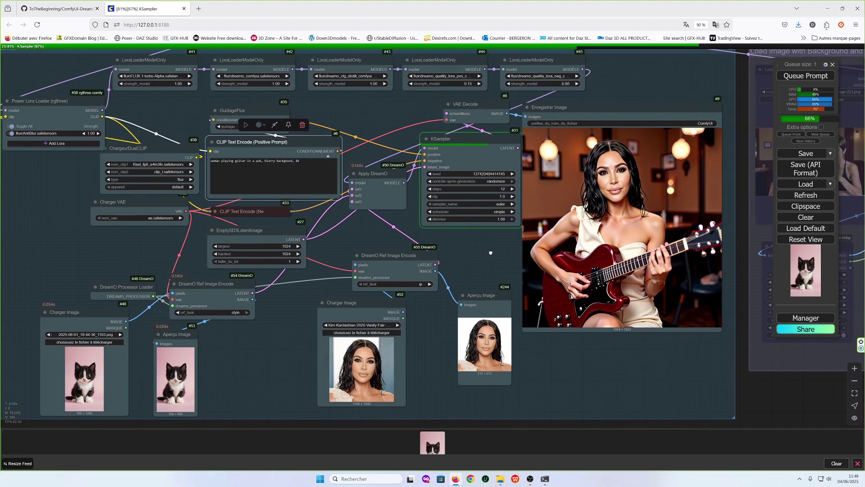
scroll(540, 247, "up", 5)
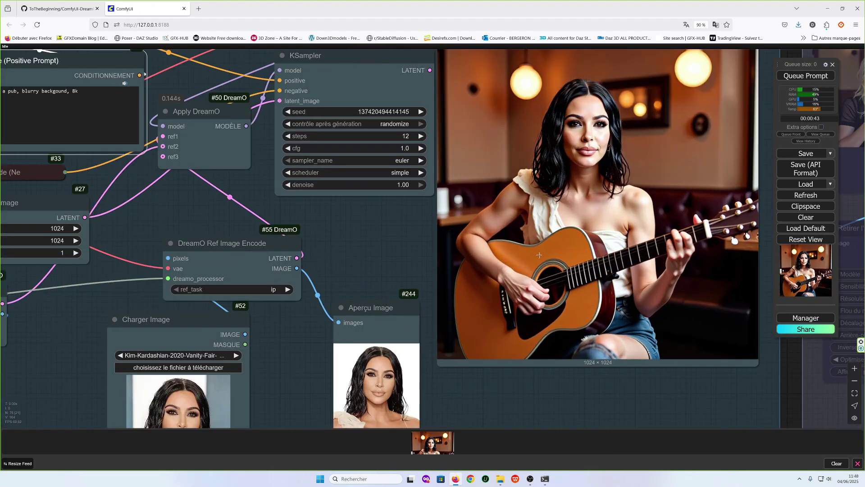
scroll(539, 255, "down", 7)
left_click_drag(271, 343, 340, 313)
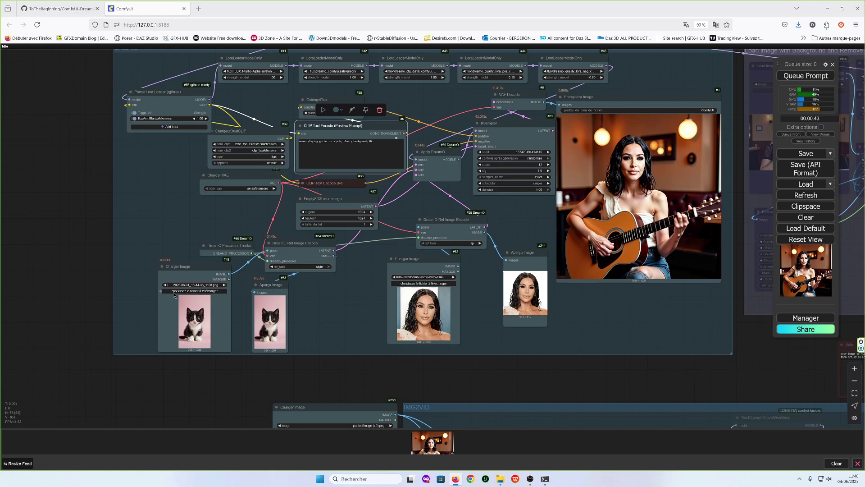
Step: Load the cartoon picture of two children in a forest into the first image loader
left_click(194, 292)
left_click(109, 227)
double_click(477, 211)
scroll(247, 125, "up", 2)
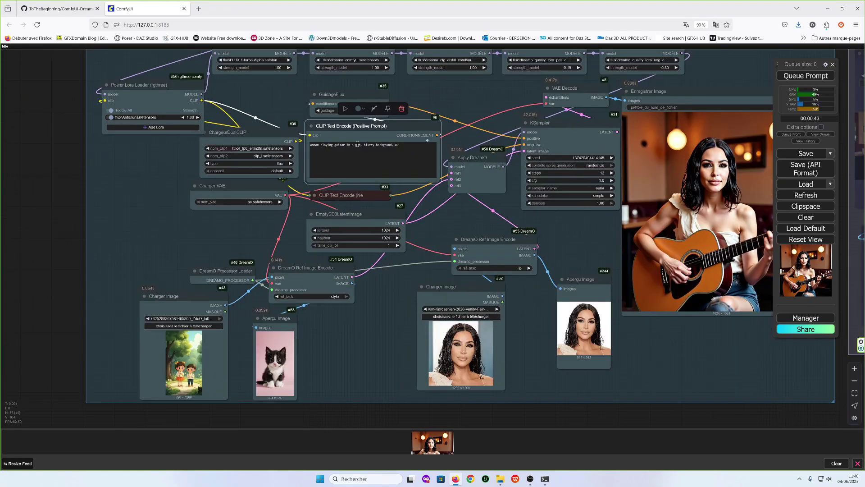
Step: Add "style cartoon," after the pub in the positive prompt and queue the generation
left_click(352, 141)
type("style cartoon,")
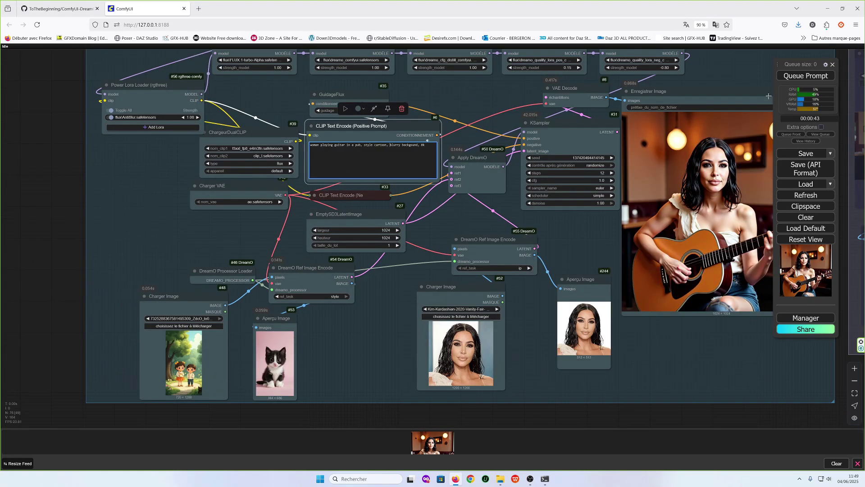
left_click(806, 76)
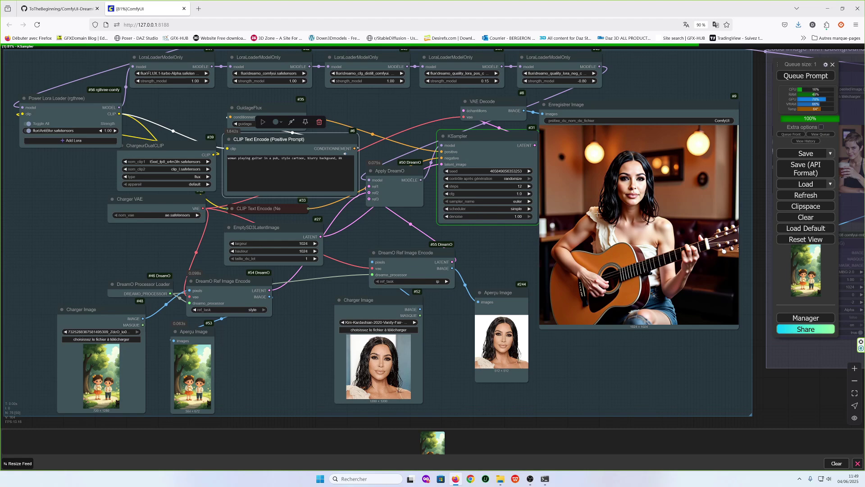
left_click_drag(315, 326, 373, 326)
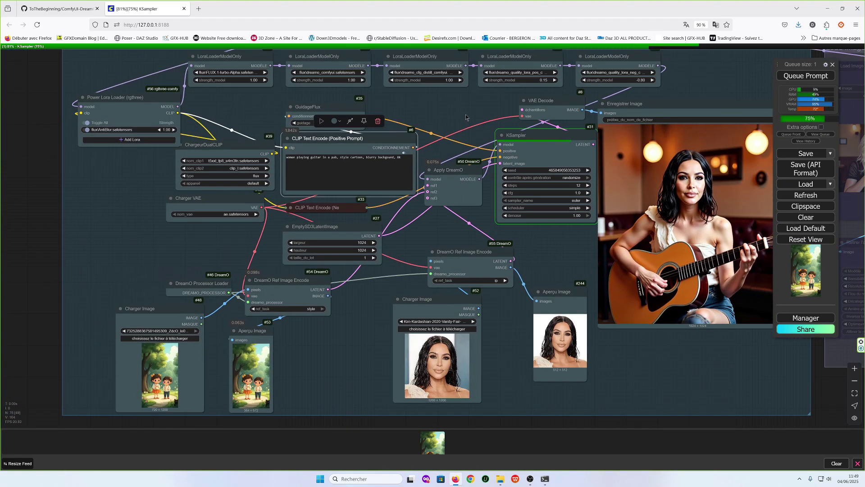
left_click_drag(466, 117, 361, 102)
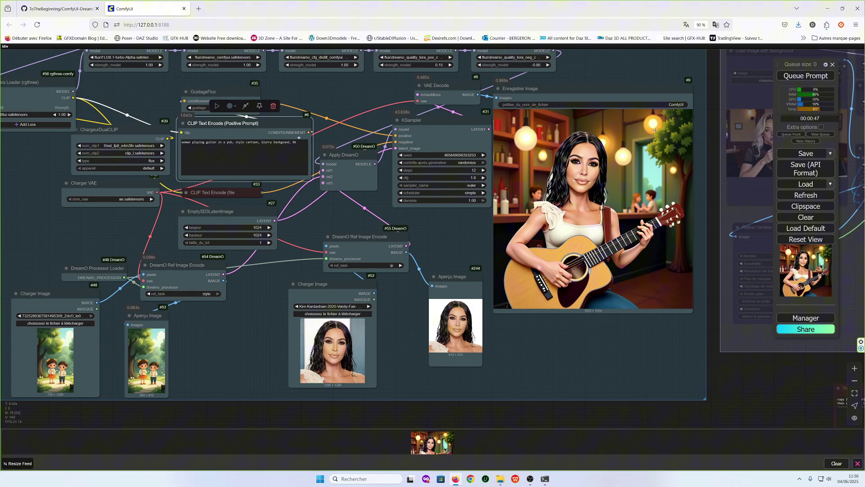
Step: Reduce the positive prompt to "women in a pub, blurry background, 8k" and queue the generation with the two portraits
scroll(369, 296, "down", 5)
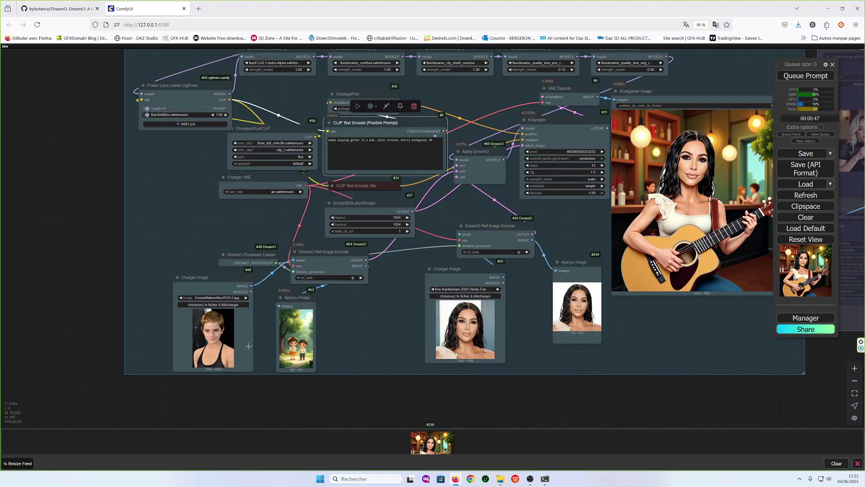
left_click_drag(359, 217, 317, 221)
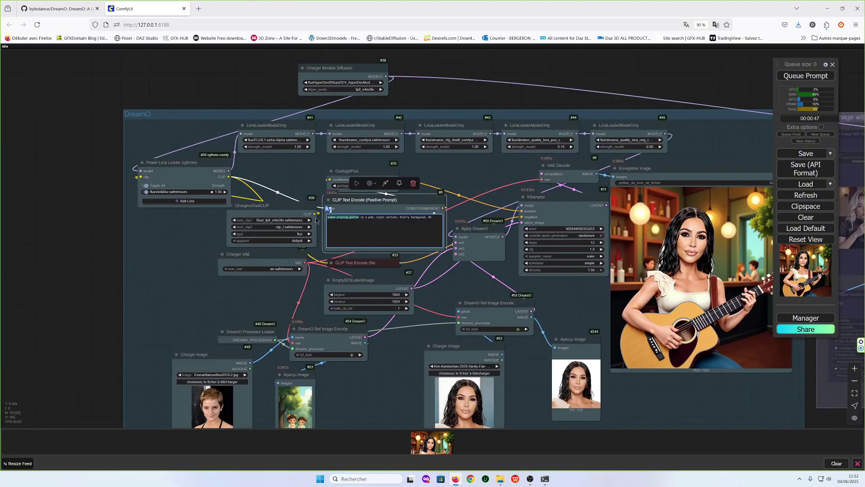
left_click_drag(523, 342, 526, 266)
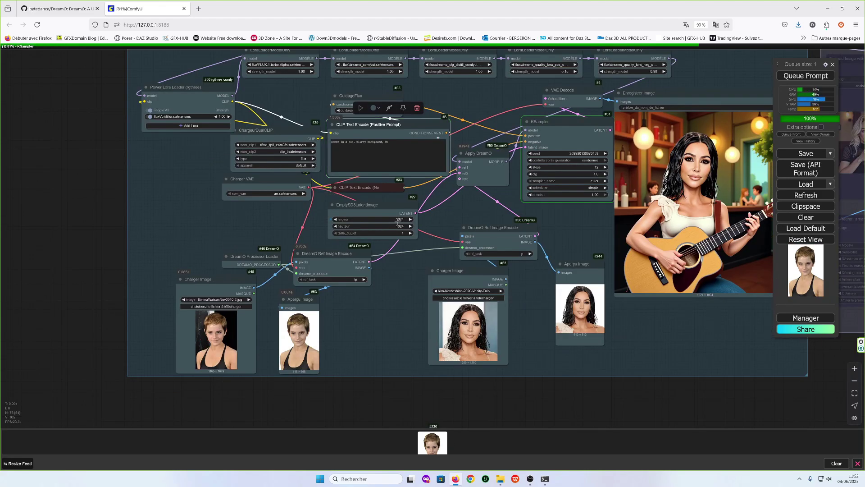
left_click_drag(565, 227, 525, 247)
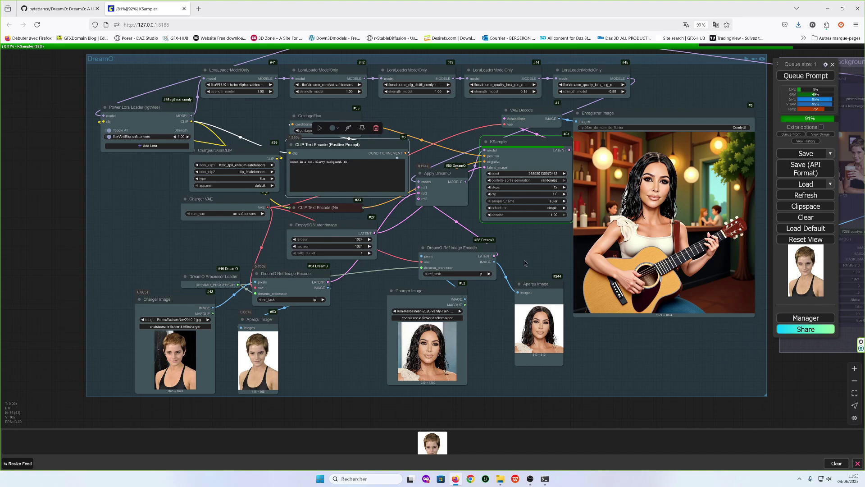
Step: Disable the DreamO group and enable the Load Image with Background and Remove Background group
scroll(235, 366, "right", 3)
scroll(418, 283, "right", 15)
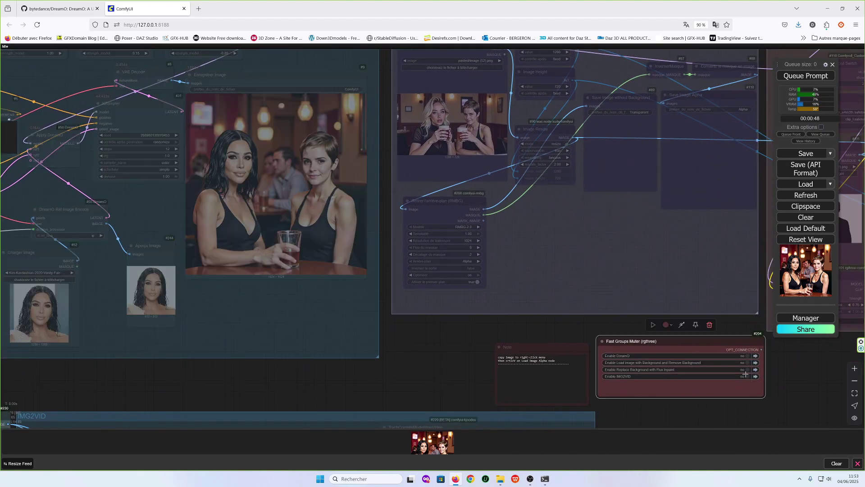
left_click(747, 362)
Step: Copy the generated picture of the two women and paste it into the Load Image with Background node
left_click_drag(443, 341, 440, 406)
right_click(297, 219)
left_click(304, 222)
left_click(430, 119)
key("ctrl+v")
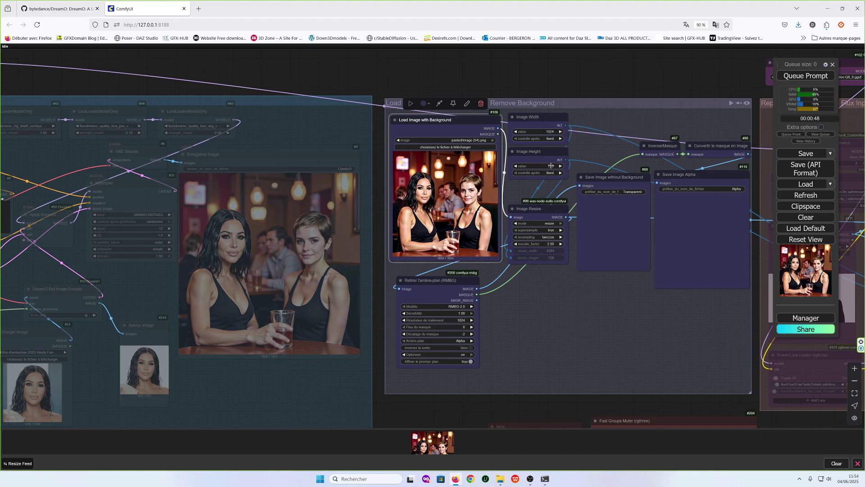
Step: Set the Image Height value to 1024, run the background removal, and inspect the cut-out and alpha mask
scroll(367, 331, "right", 4)
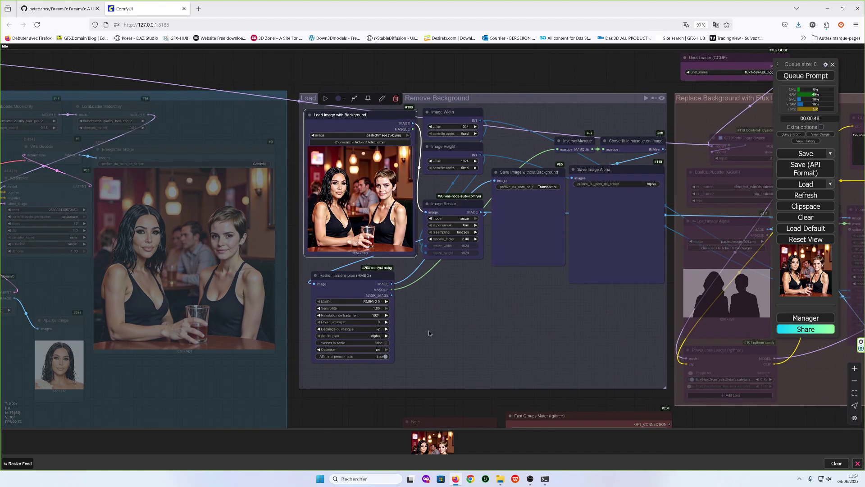
scroll(213, 262, "right", 2)
key("ctrl+Return")
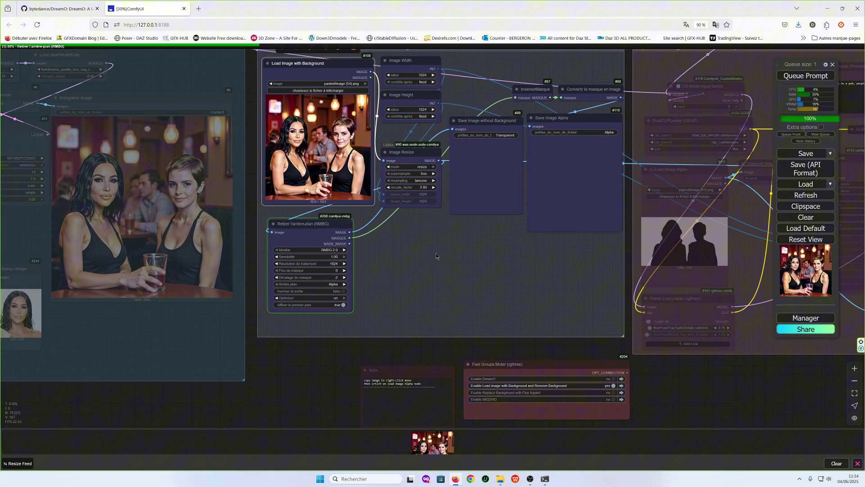
scroll(461, 322, "right", 3)
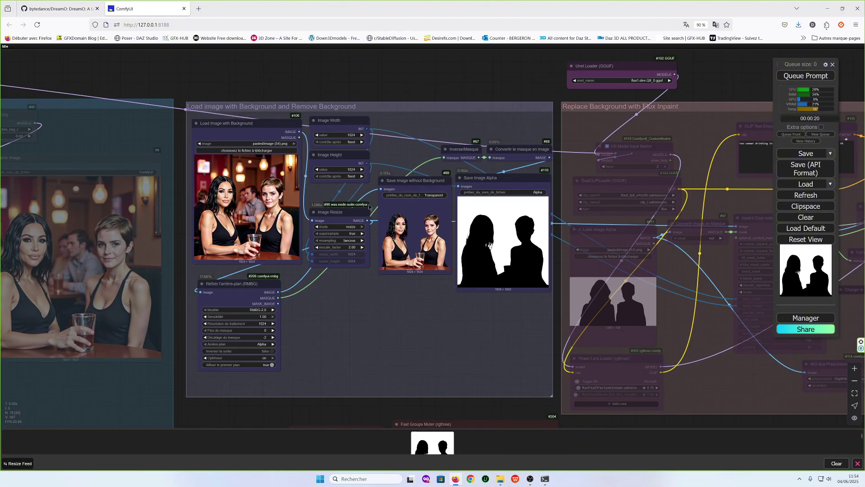
scroll(394, 218, "up", 6)
scroll(299, 339, "down", 6)
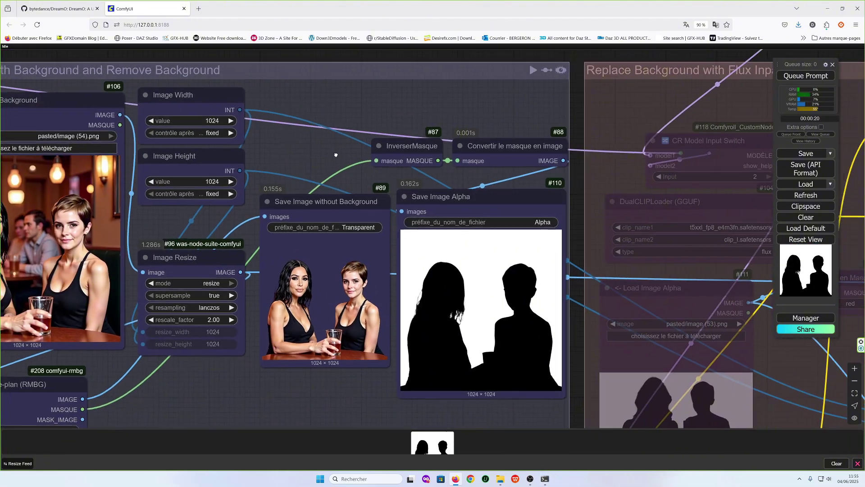
Step: Copy the generated alpha mask and paste it into the Load Image Alpha node of the Flux inpaint group
scroll(405, 414, "down", 3)
left_click_drag(392, 279, 379, 298)
right_click(364, 180)
left_click(377, 180)
left_click(463, 252)
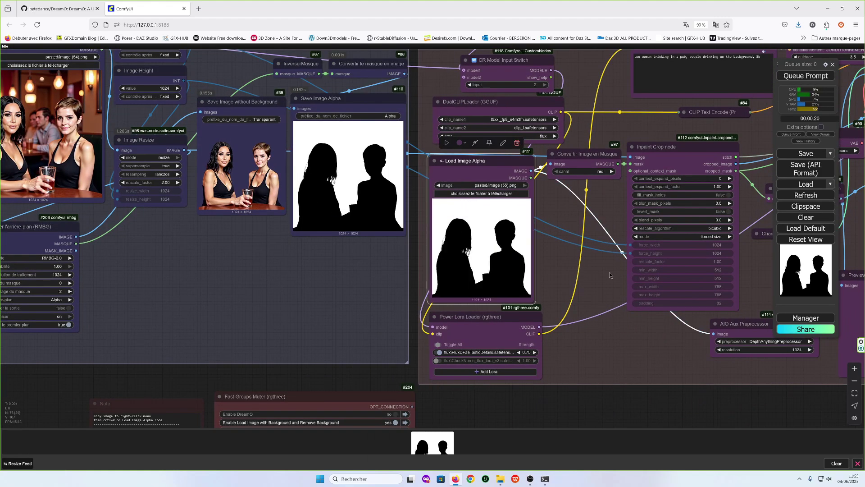
Step: Change the inpaint prompt to "two woman drinking in a vintage kitchen, 8k"
left_click_drag(609, 275, 603, 260)
left_click_drag(547, 253, 547, 380)
left_click_drag(482, 135, 497, 134)
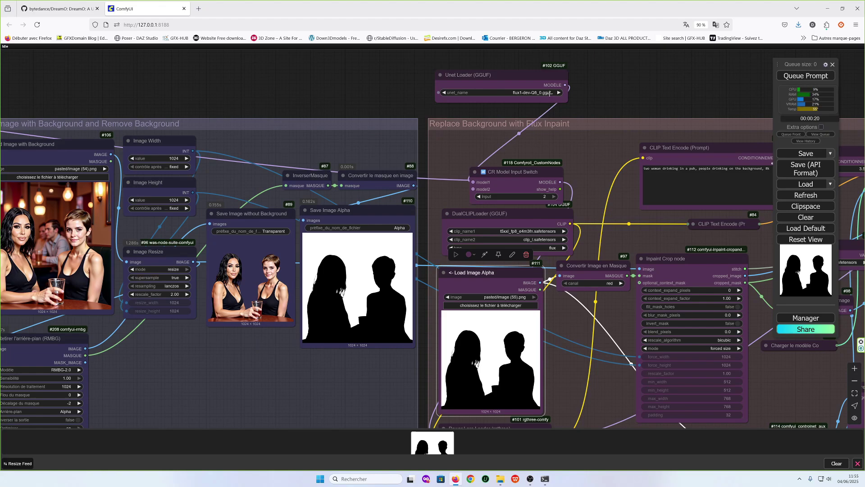
left_click_drag(474, 174, 475, 205)
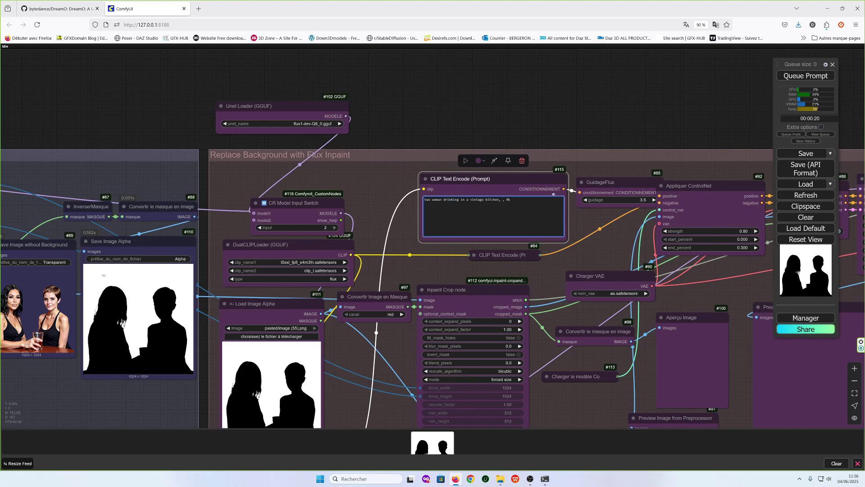
scroll(544, 239, "down", 3)
scroll(544, 239, "right", 3)
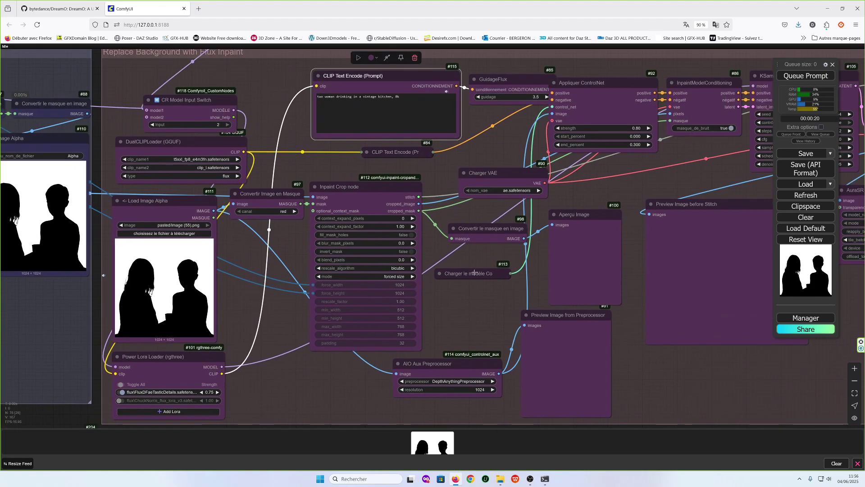
Step: Check the model in the ControlNet loader and the preprocessor choices of the AIO Aux Preprocessor, and collapse the loader again
left_click(541, 284)
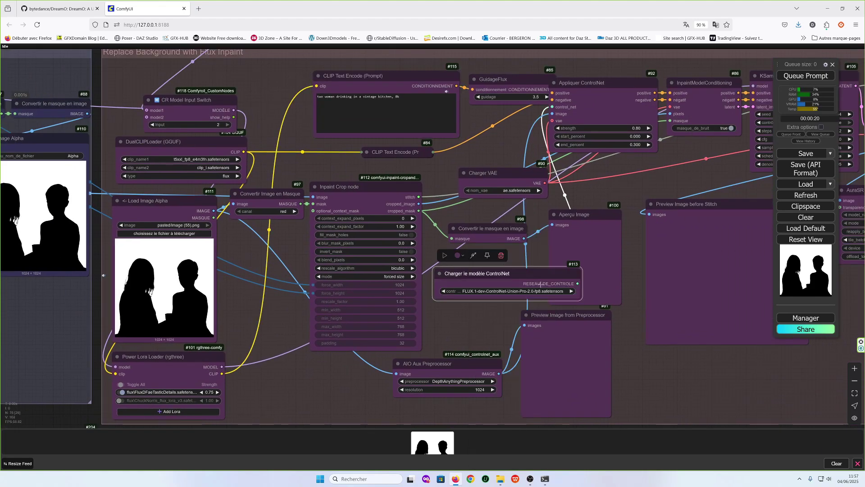
left_click(585, 309)
left_click(449, 381)
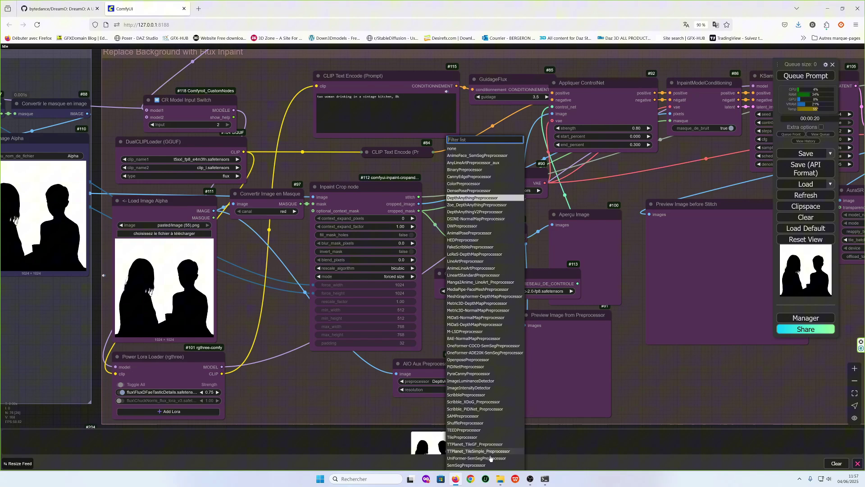
left_click(536, 248)
right_click(501, 274)
left_click(511, 331)
Step: Queue the background replacement with Flux inpaint
left_click_drag(595, 194, 450, 216)
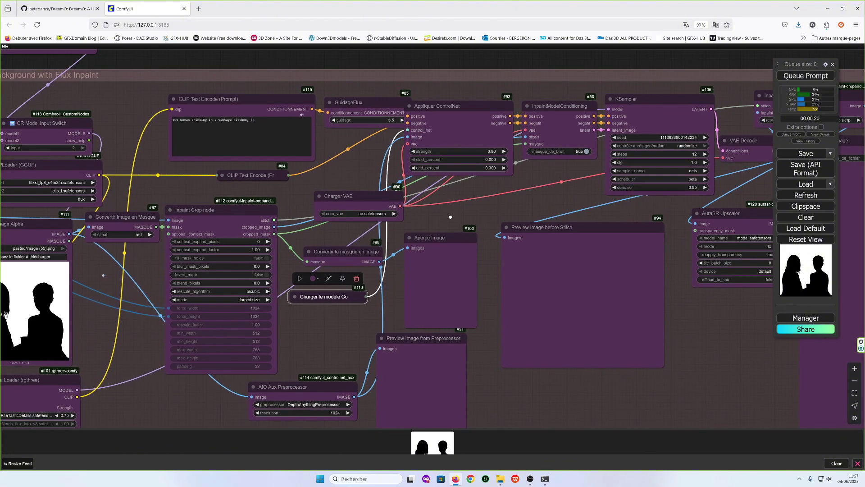
left_click_drag(671, 218, 618, 228)
left_click(806, 76)
Step: Trace the model link from the diffusion model loader to the CR Model Input Switch of the Flux inpaint group
left_click_drag(311, 69, 599, 104)
left_click_drag(69, 102, 610, 179)
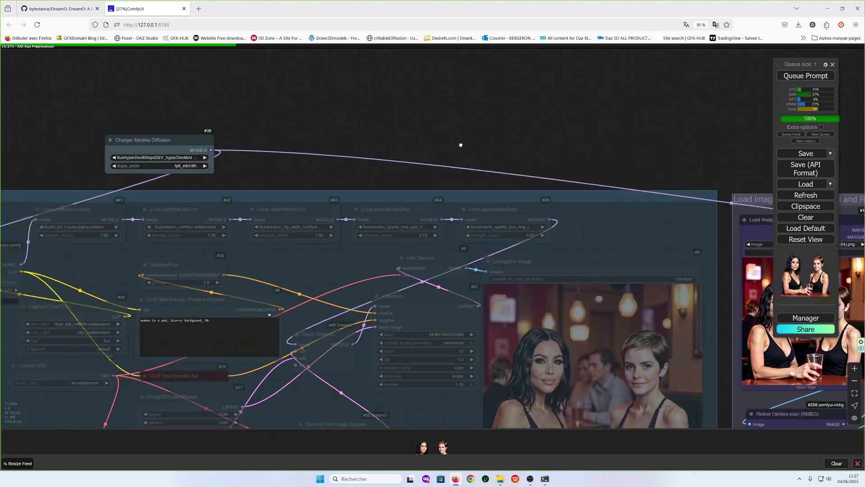
left_click_drag(357, 131, 136, 108)
left_click_drag(676, 135, 378, 148)
left_click_drag(581, 155, 309, 107)
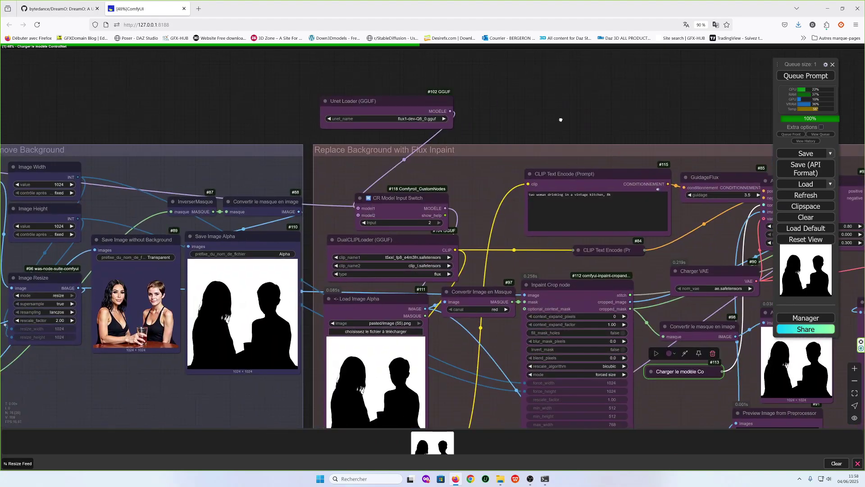
left_click_drag(560, 118, 282, 75)
scroll(553, 286, "down", 3)
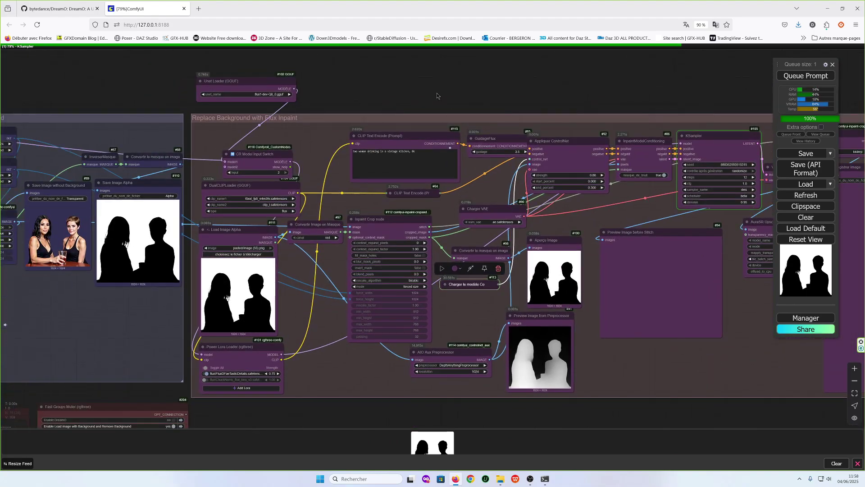
Step: Examine the nodes of the Flux inpaint group, from the model input switch and ControlNet to the KSampler and the image output
scroll(437, 96, "right", 5)
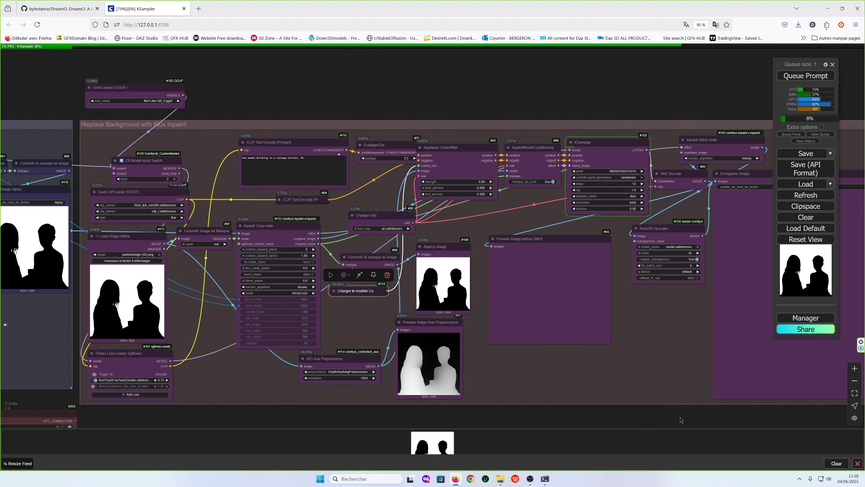
scroll(606, 274, "down", 2)
mouse_move(581, 112)
left_mouse_down()
mouse_move(615, 95)
mouse_move(338, 127)
mouse_move(570, 110)
left_mouse_up()
scroll(617, 97, "up", 1)
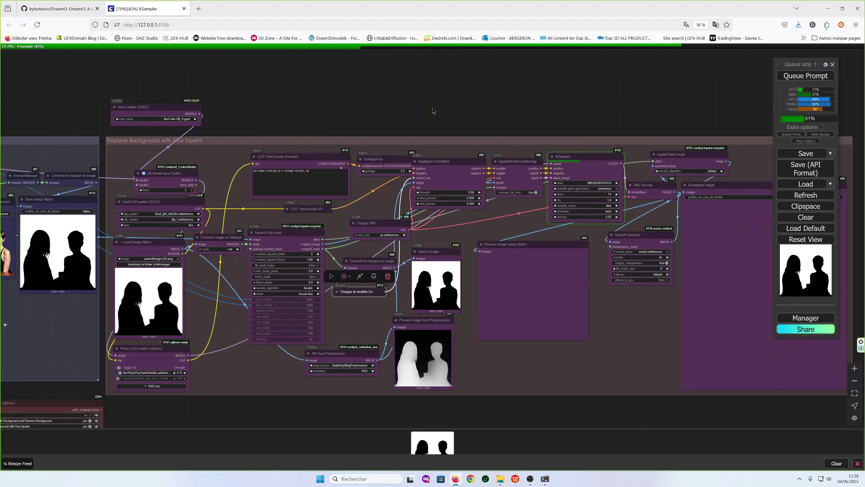
left_click_drag(338, 109, 325, 140)
scroll(355, 146, "up", 2)
scroll(450, 162, "down", 3)
scroll(551, 178, "left", 1)
scroll(716, 367, "right", 5)
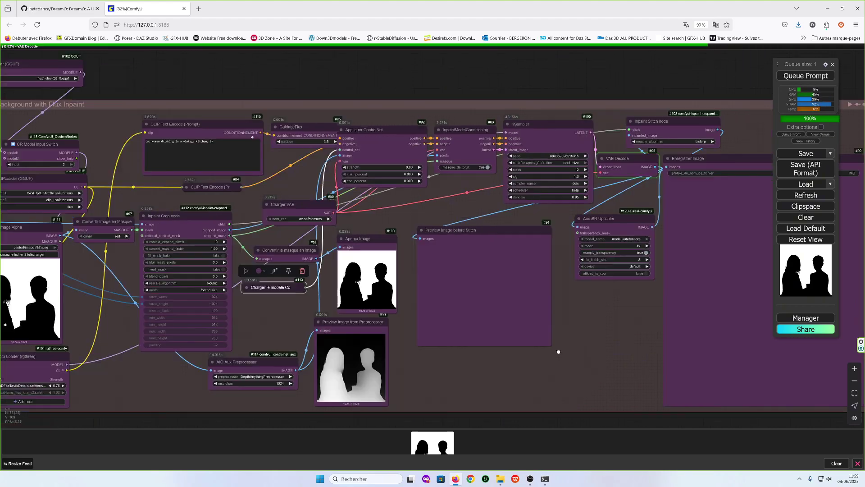
Step: Inspect the generated picture in the Preview Image before Stitch node up close
scroll(356, 295, "up", 8)
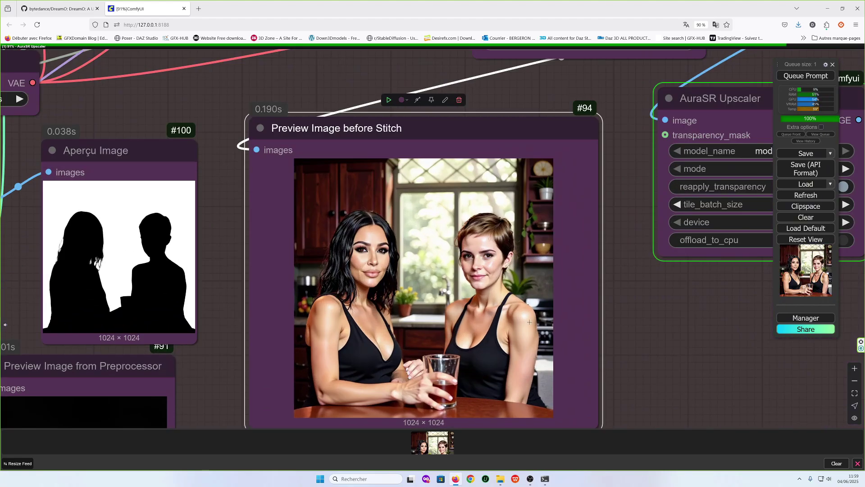
scroll(529, 322, "up", 2)
scroll(372, 251, "down", 10)
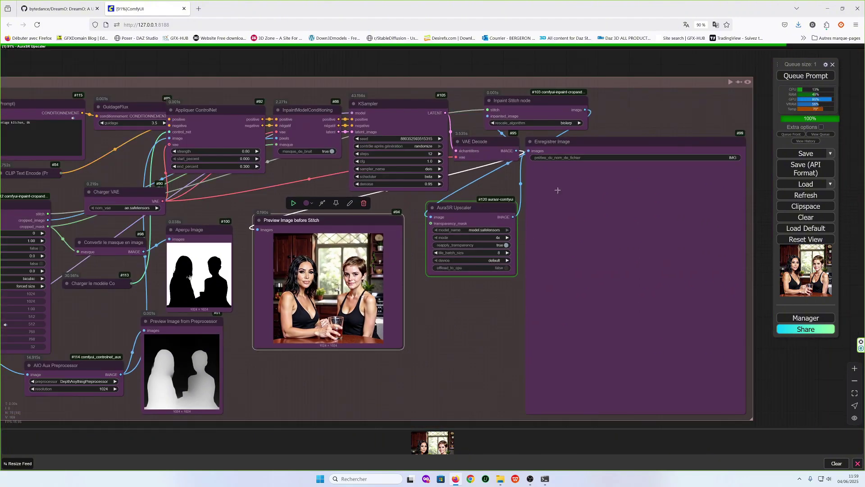
Step: Open the final saved image of the Flux inpaint group at full size in its own tab, and close it after viewing
scroll(413, 229, "down", 5)
right_click(435, 176)
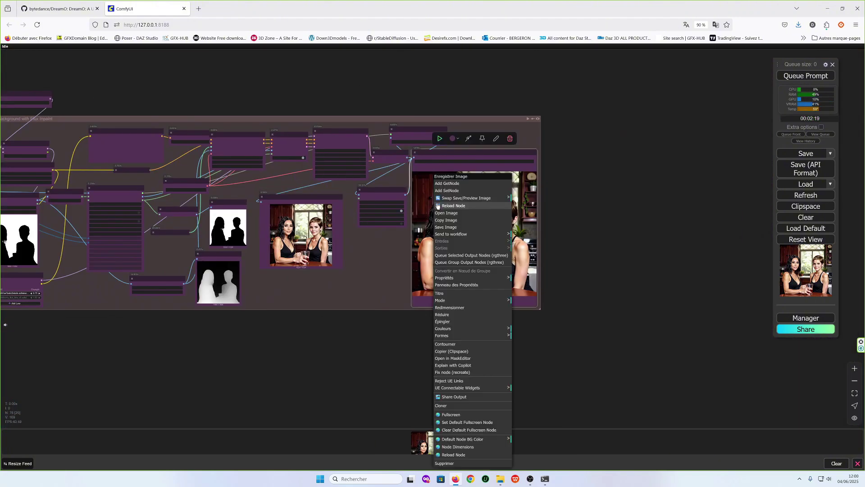
left_click(448, 213)
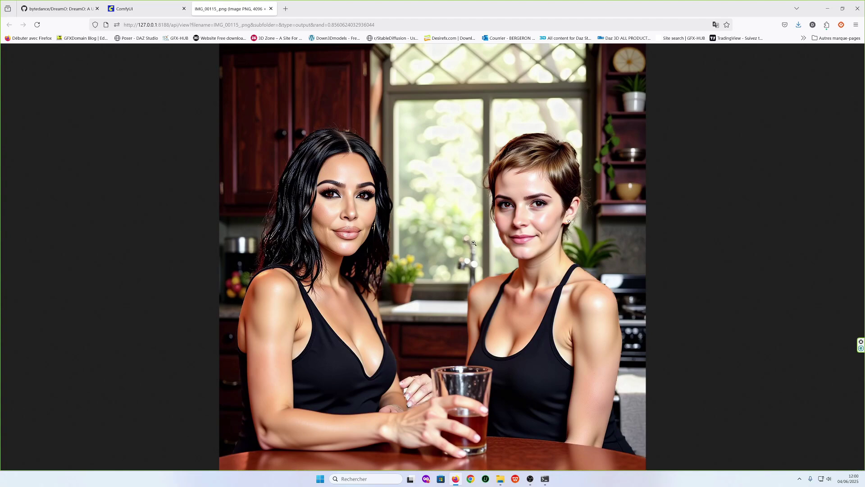
left_click(271, 8)
Step: Examine the IMG2VID group, including its input image, model loaders and prompts
left_click_drag(288, 81, 481, 76)
left_click_drag(135, 370, 707, 211)
scroll(155, 274, "up", 4)
left_click_drag(558, 164, 261, 223)
left_click_drag(109, 295, 260, 209)
scroll(260, 209, "up", 4)
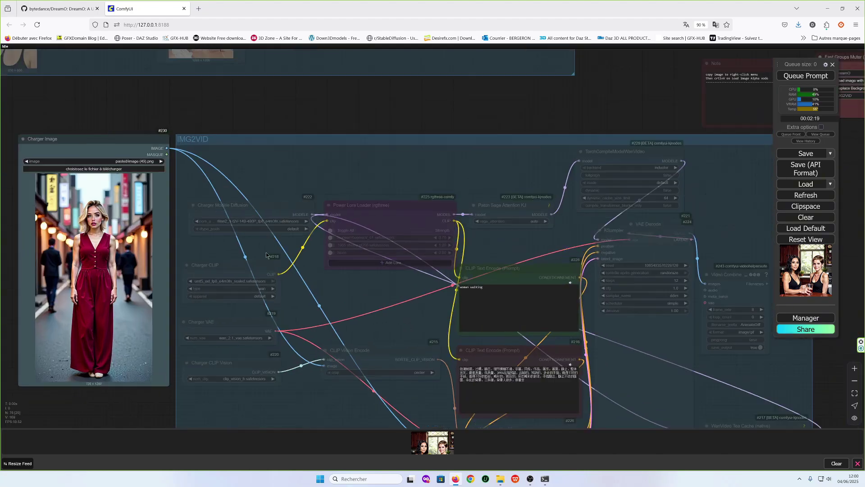
Step: Return to the Flux inpaint group and view the upscaled result beside the preview before stitching
left_click_drag(267, 90, 477, 282)
left_click_drag(636, 294, 459, 348)
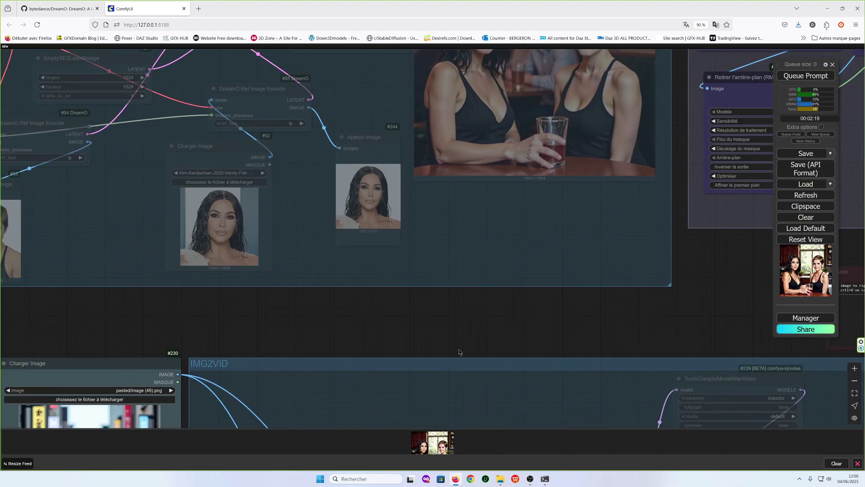
left_click_drag(744, 333, 156, 345)
left_click_drag(659, 328, 282, 341)
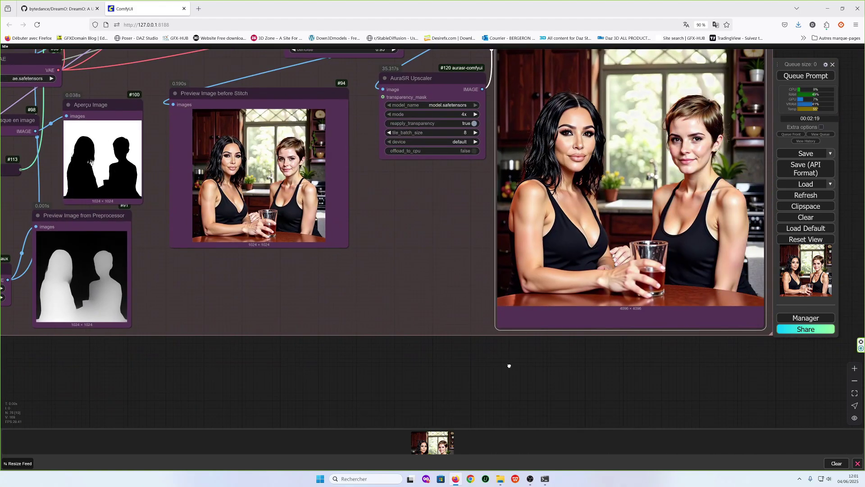
Step: Go past the IMG2VID group to the Fast Groups Muter and check which workflow groups are enabled
left_click_drag(148, 361, 703, 193)
left_click_drag(148, 279, 645, 192)
left_click_drag(181, 188, 603, 148)
left_click_drag(135, 128, 23, 218)
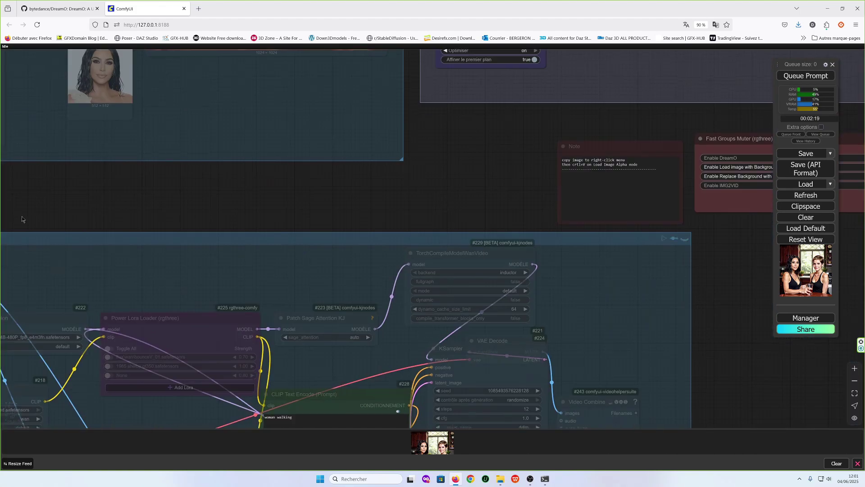
left_click_drag(428, 192, 157, 213)
left_click(622, 211)
left_click(622, 212)
left_click_drag(270, 169, 196, 286)
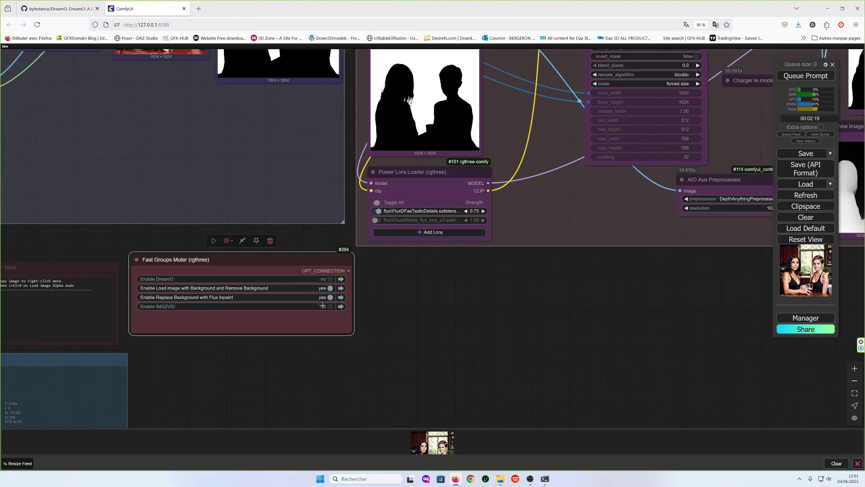